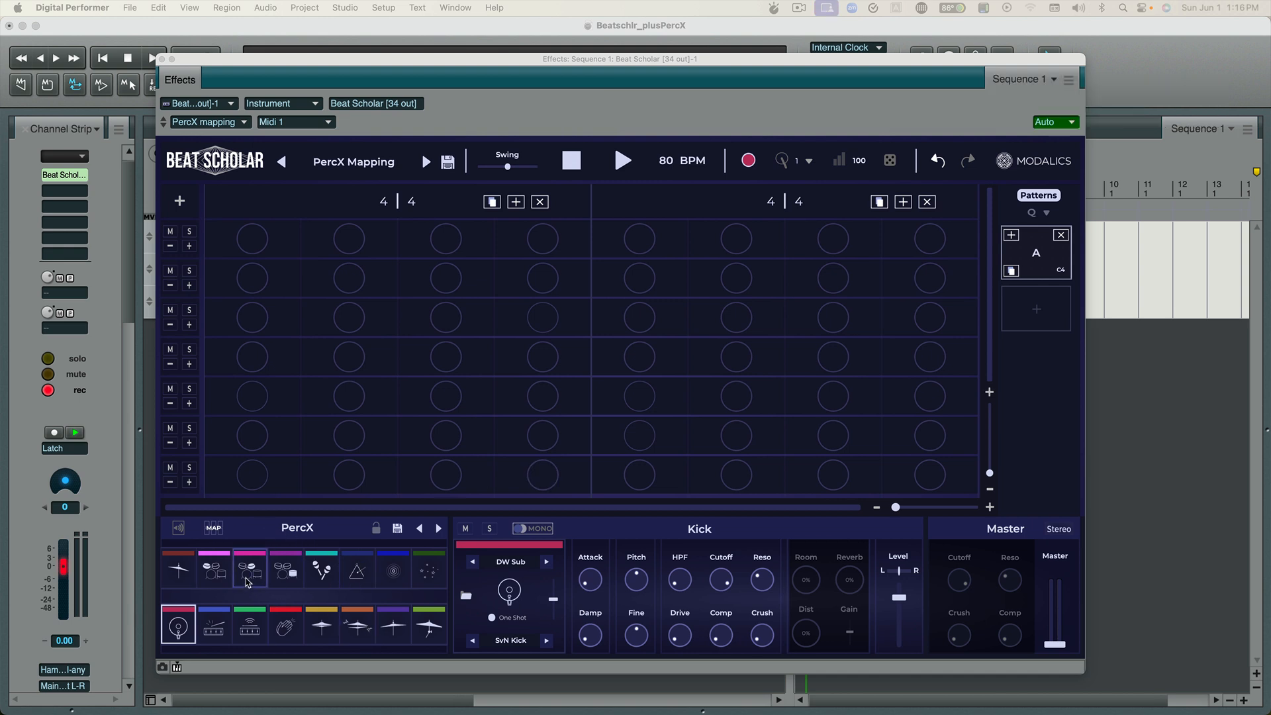
Check the MIDI note assignments of the PercX kit pads, return to the pad icons, and reposition the plug-in window.
{"action": "left_click", "coordinate": [214, 528]}
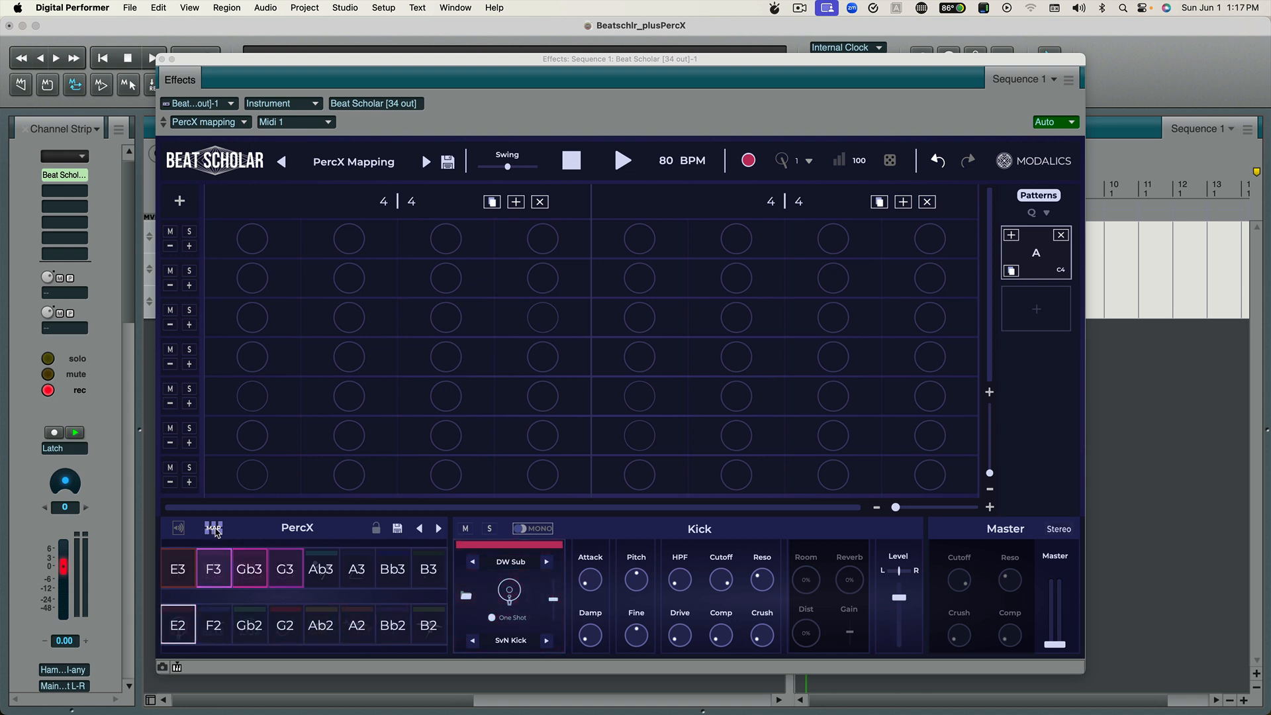
{"action": "left_click", "coordinate": [214, 528]}
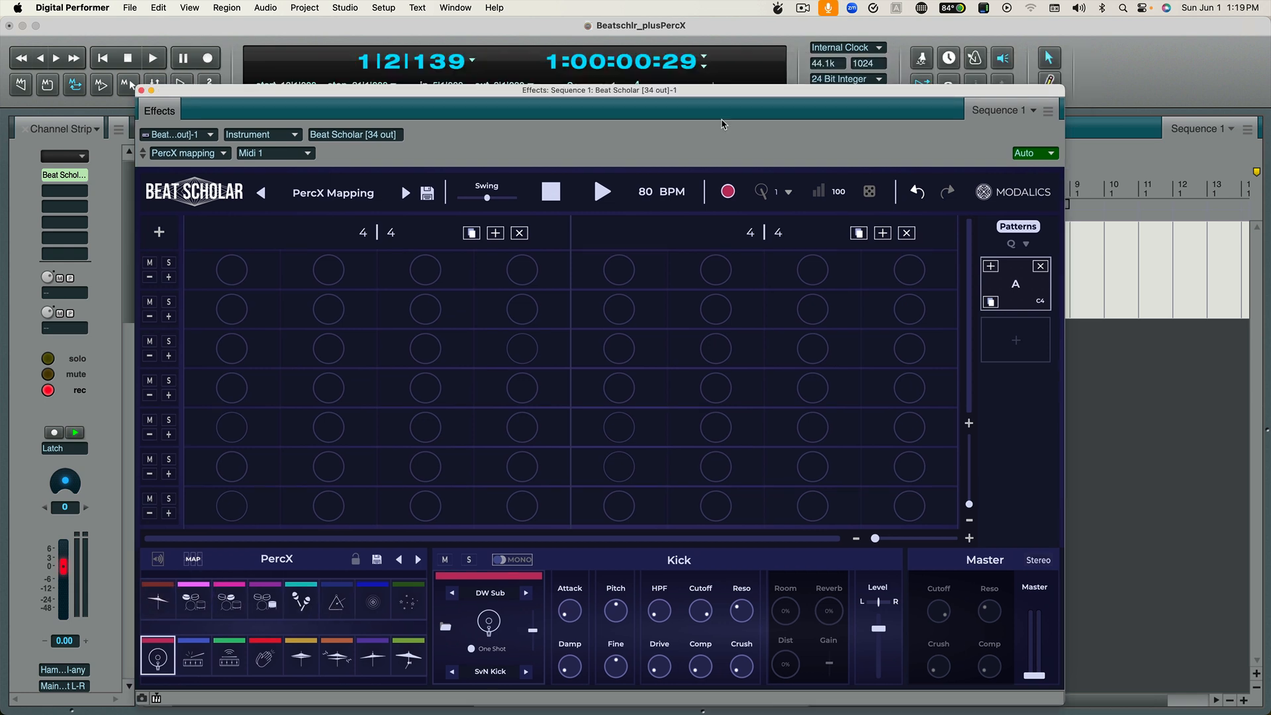
{"action": "left_click_drag", "start_coordinate": [722, 91], "coordinate": [707, 369]}
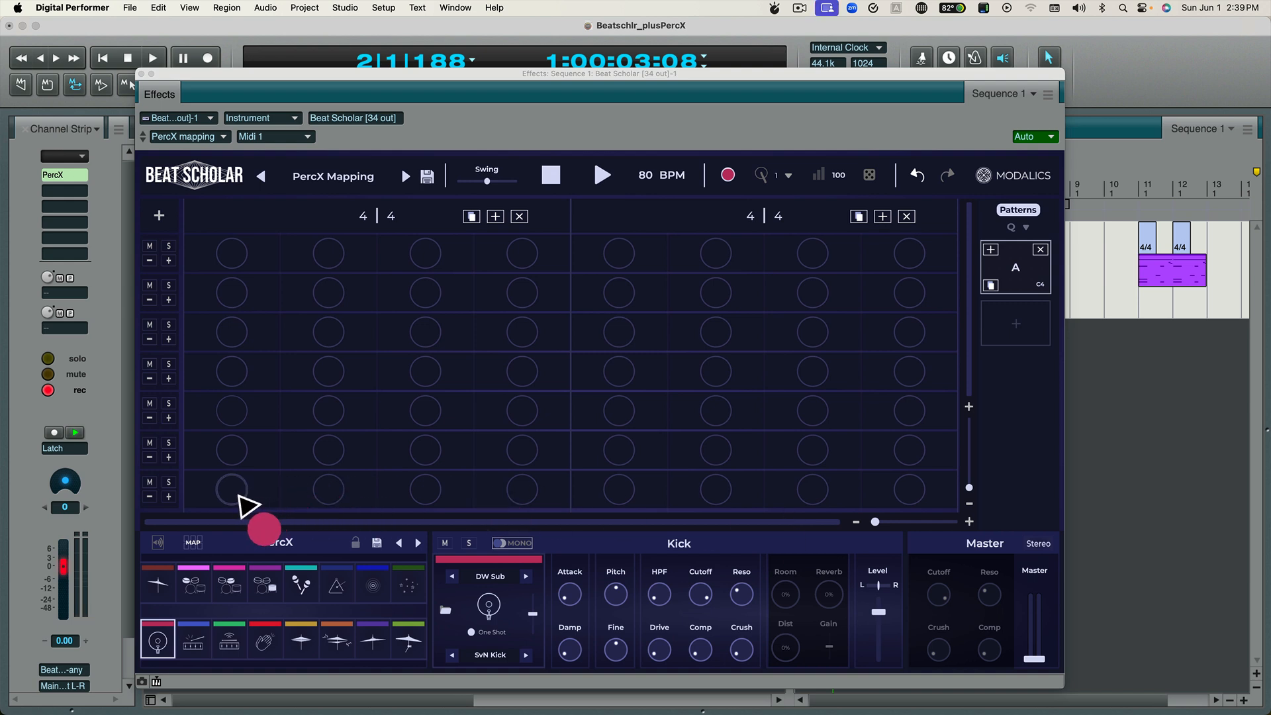
Add Kick hits in the lowest row on beat 1 and the second half of beat 2 in both bars.
{"action": "left_click", "coordinate": [233, 493]}
{"action": "left_click", "coordinate": [616, 490]}
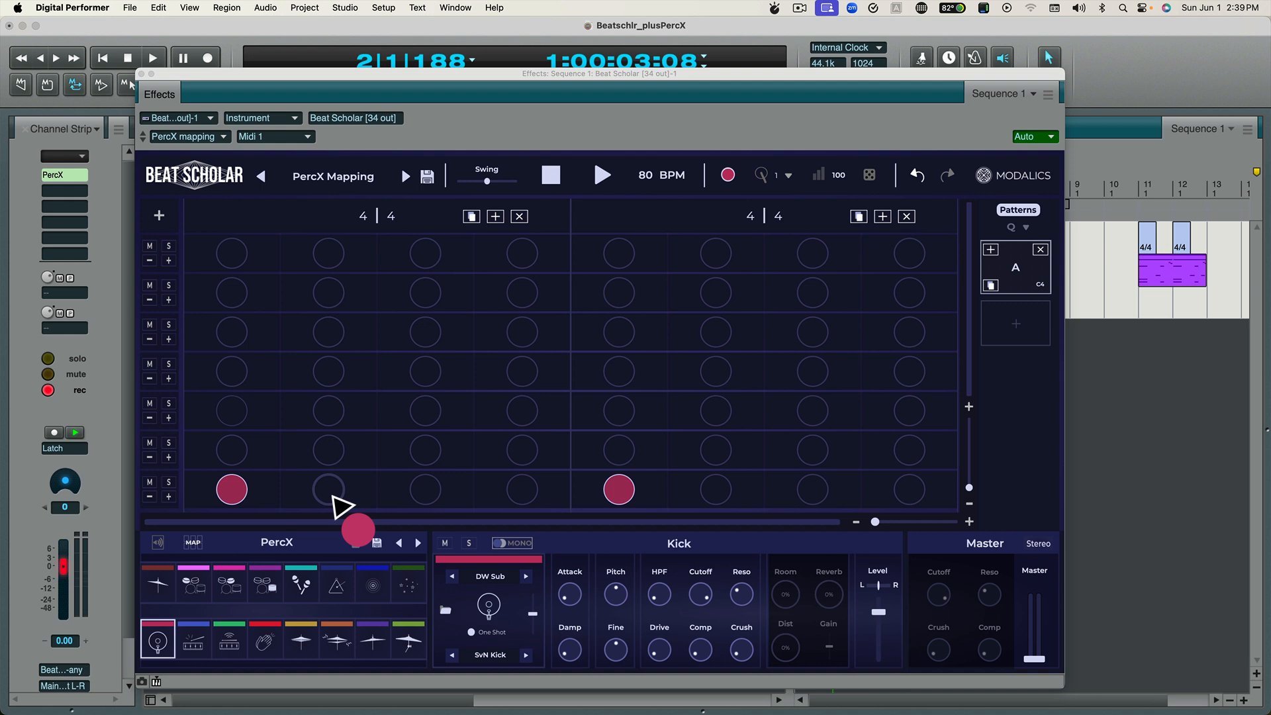
{"action": "left_click", "coordinate": [339, 497], "text": "super"}
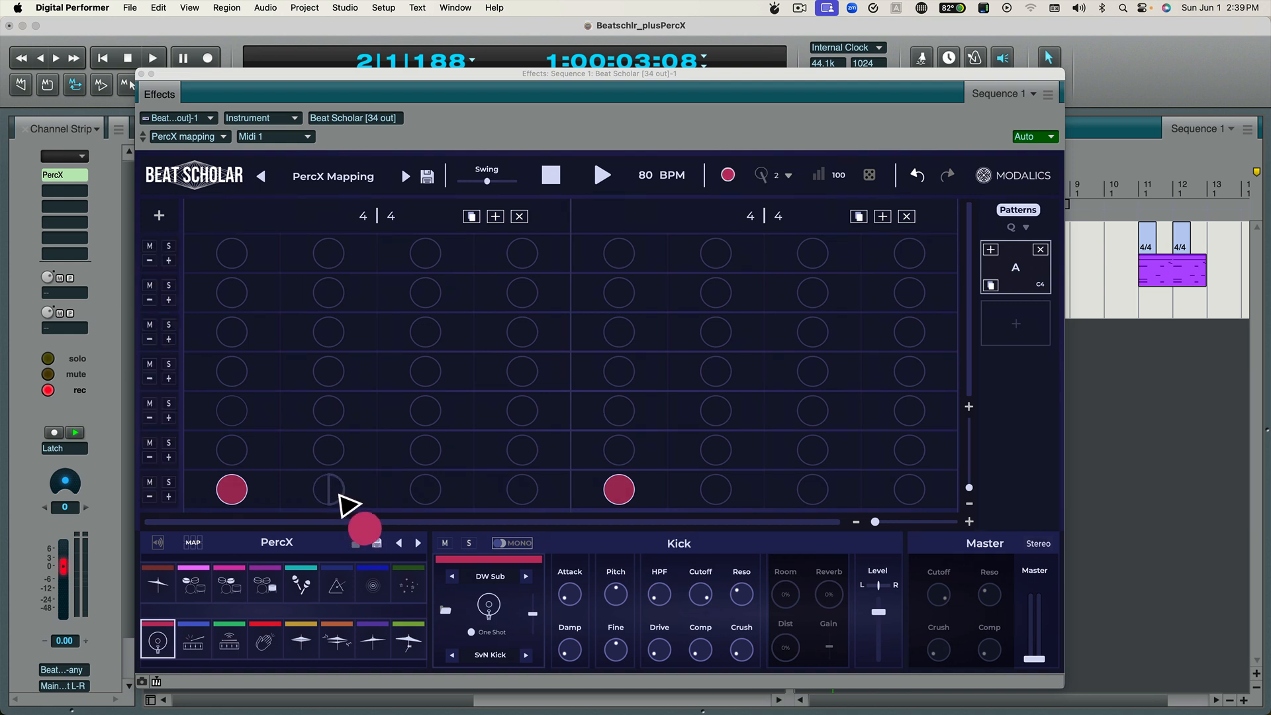
{"action": "left_click", "coordinate": [339, 495]}
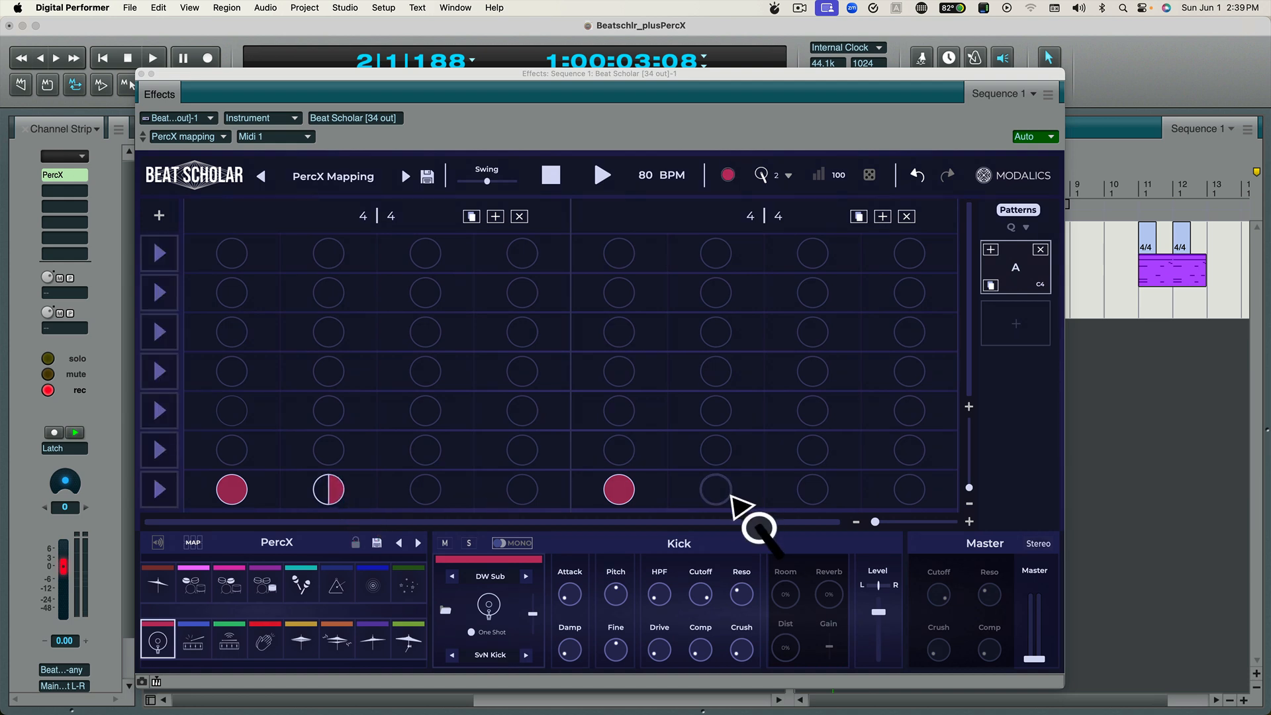
{"action": "left_click", "coordinate": [725, 497]}
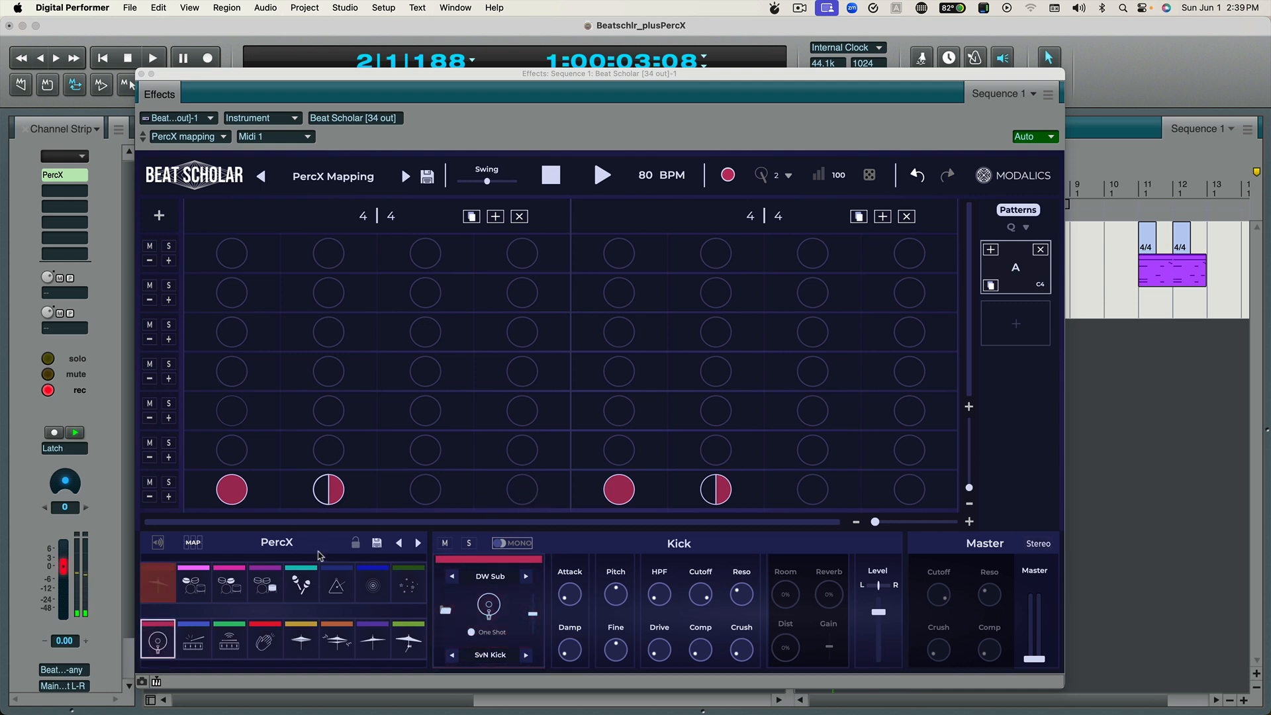
Add Crash 2 hits in the row above the Kick on beat 1 and the second half of beat 2 in both bars.
{"action": "left_click_drag", "start_coordinate": [159, 585], "coordinate": [630, 460]}
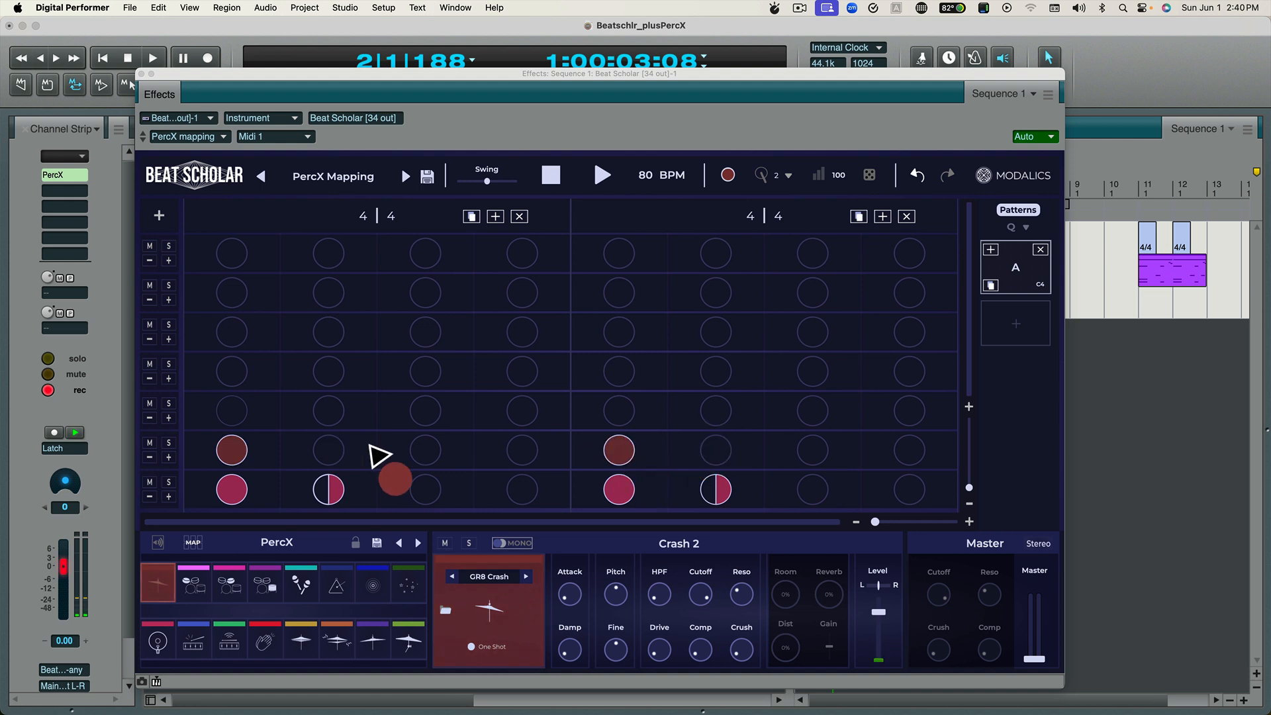
{"action": "left_click_drag", "start_coordinate": [329, 463], "coordinate": [331, 465]}
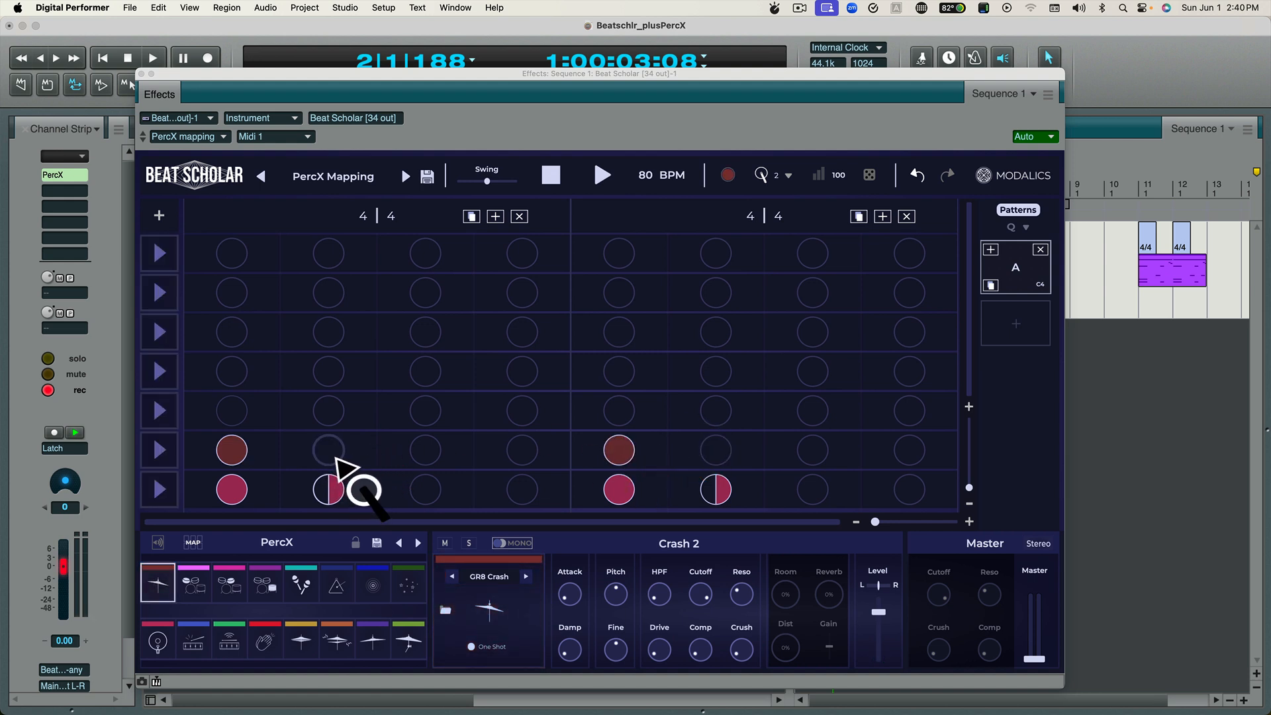
{"action": "left_click", "coordinate": [335, 460]}
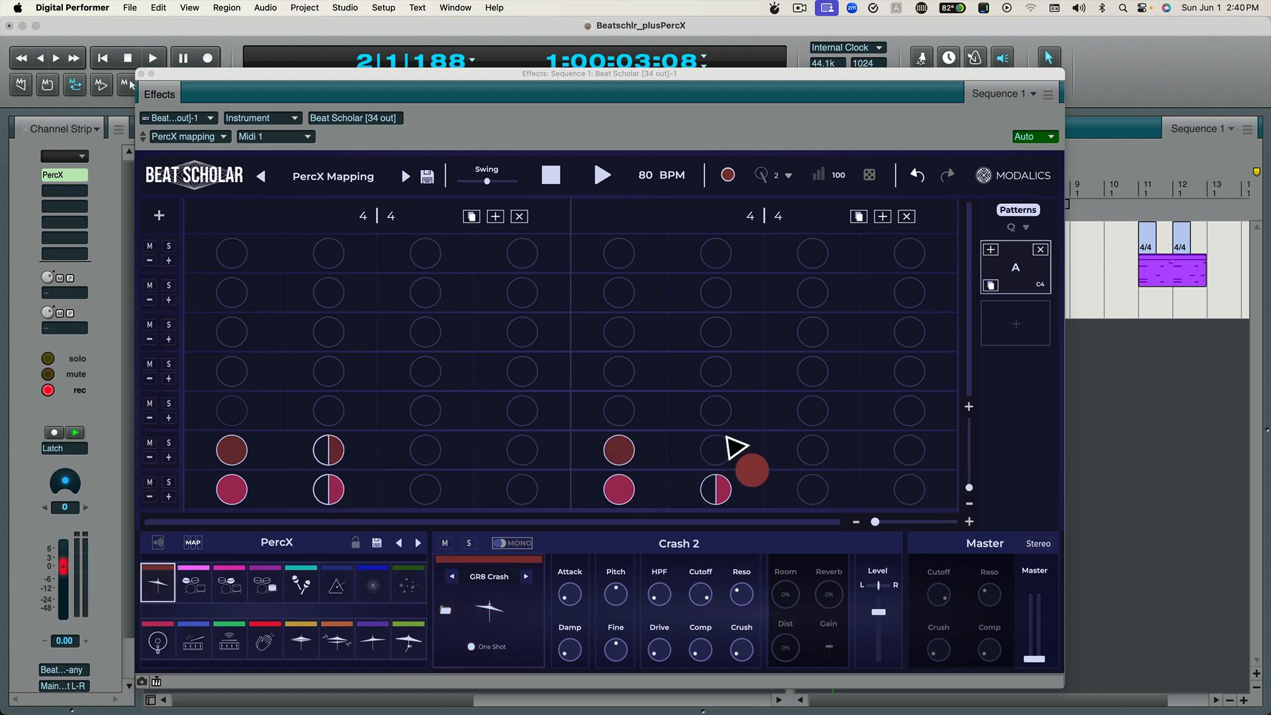
{"action": "left_click", "coordinate": [733, 459]}
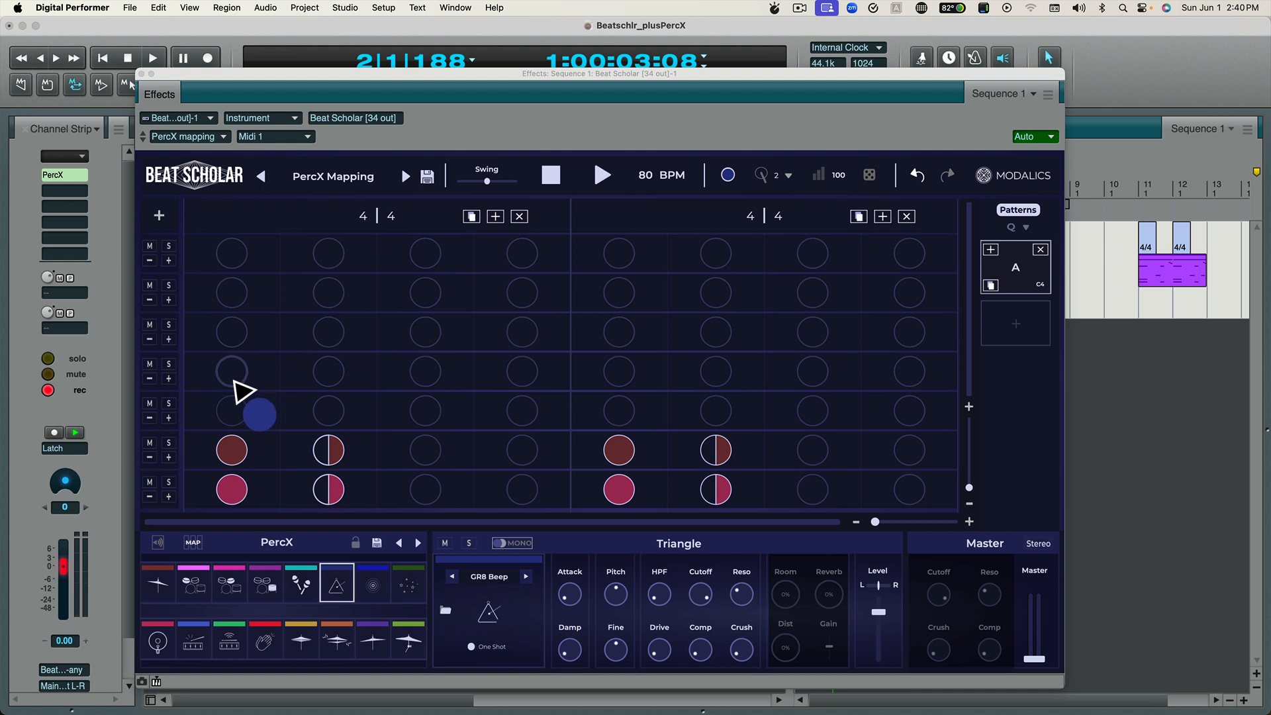
Split all eight beats of the fourth row into two slices and fill every slice with the Triangle sound.
{"action": "left_click", "coordinate": [236, 384]}
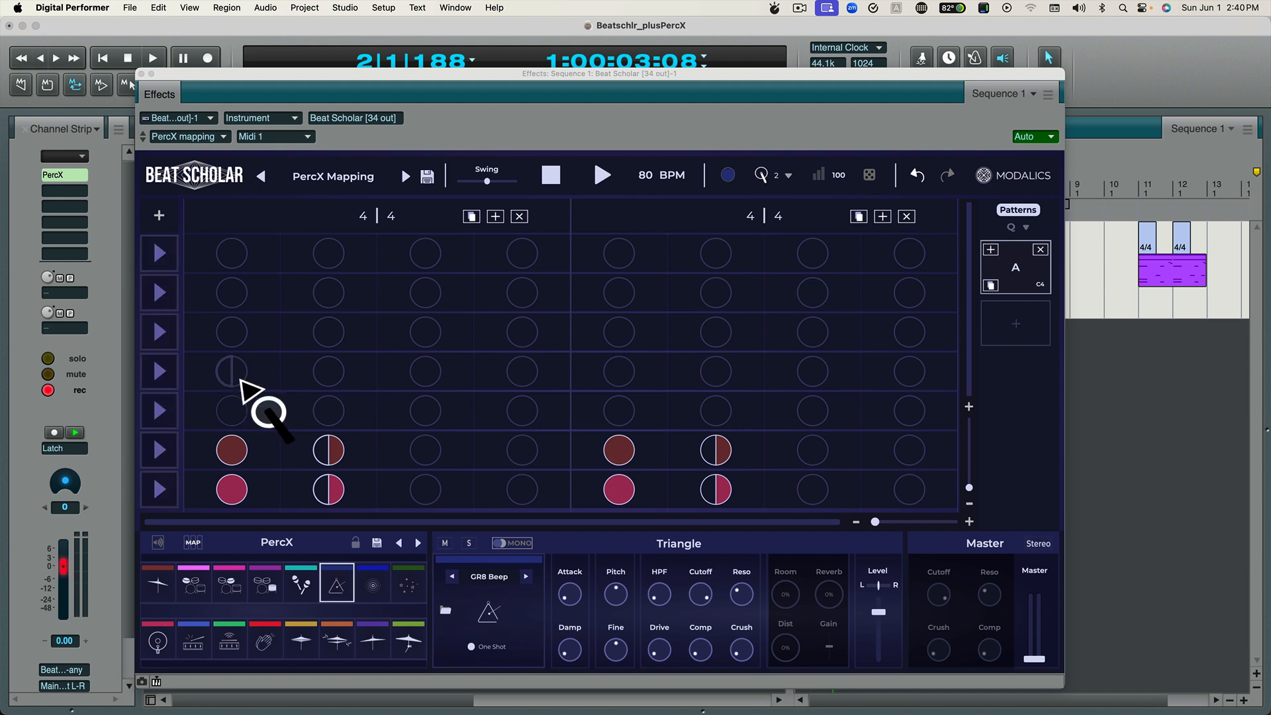
{"action": "left_click", "coordinate": [335, 374]}
{"action": "left_click", "coordinate": [440, 376]}
{"action": "left_click", "coordinate": [528, 381]}
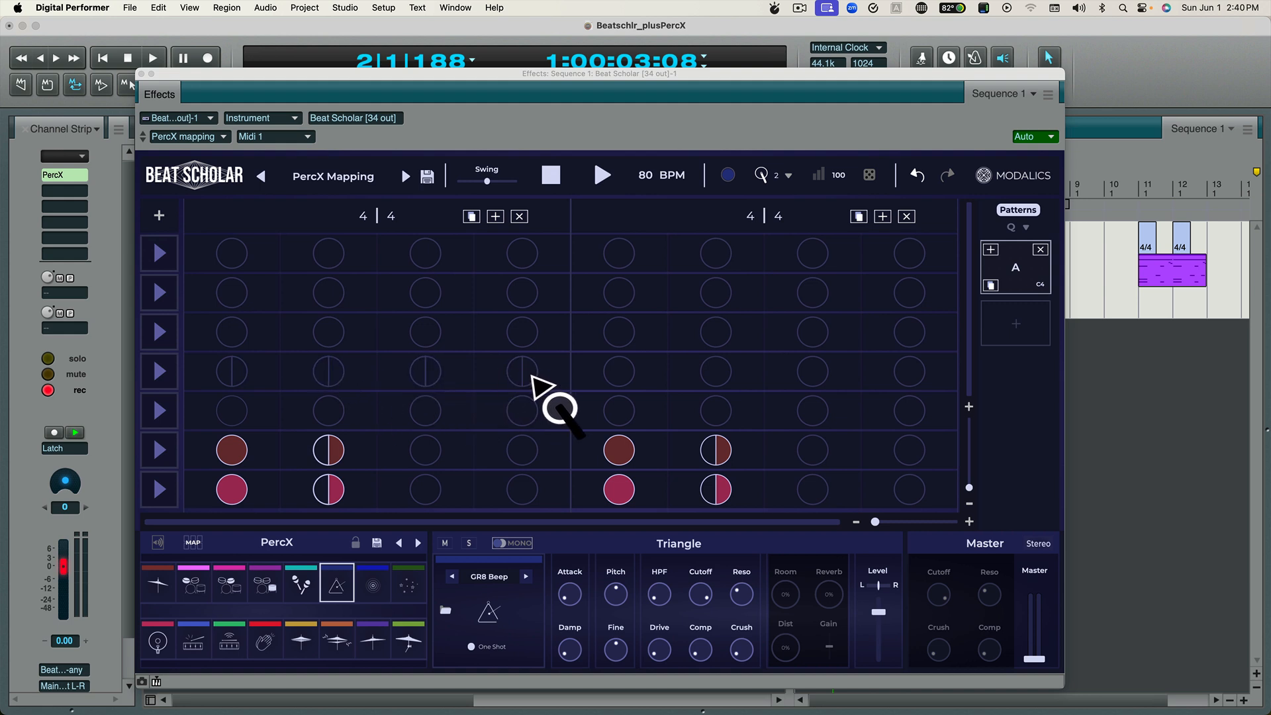
{"action": "left_click", "coordinate": [630, 383]}
{"action": "left_click", "coordinate": [726, 376]}
{"action": "left_click", "coordinate": [819, 384]}
{"action": "left_click", "coordinate": [917, 376]}
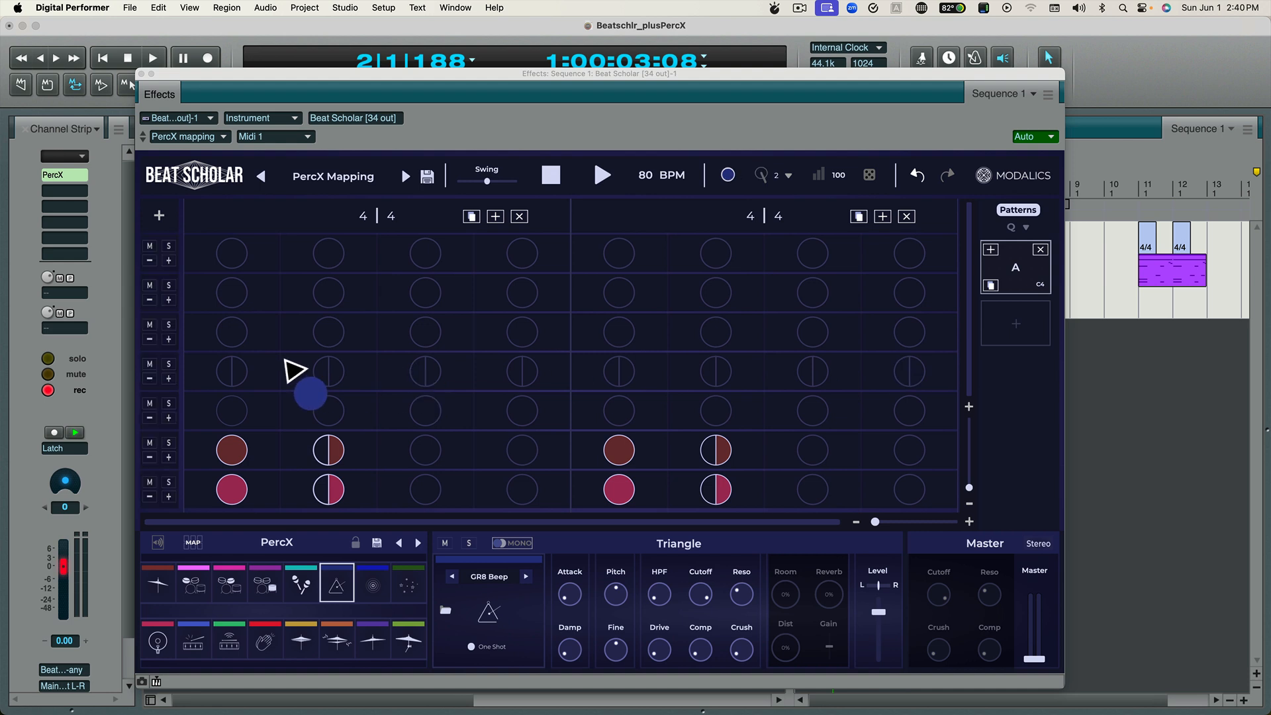
{"action": "mouse_move", "coordinate": [244, 383]}
{"action": "left_mouse_down"}
{"action": "mouse_move", "coordinate": [701, 395]}
{"action": "mouse_move", "coordinate": [845, 372]}
{"action": "mouse_move", "coordinate": [965, 389]}
{"action": "left_mouse_up"}
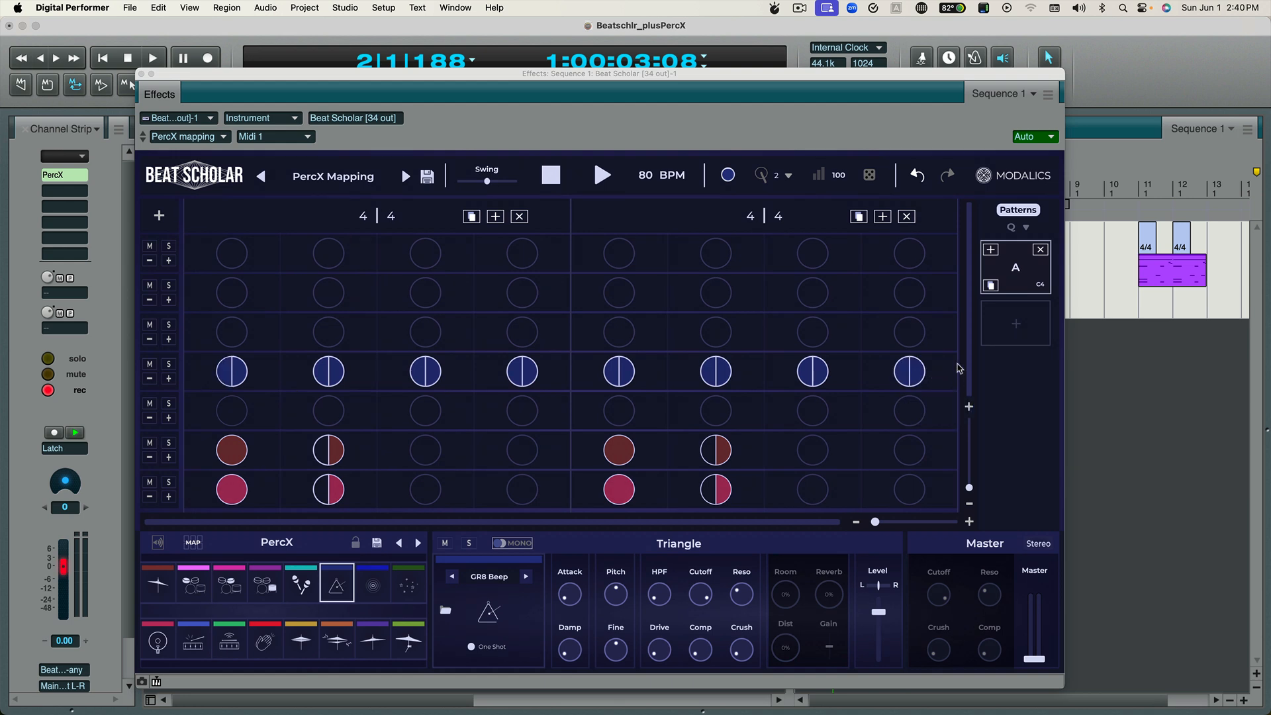
Play back the Kick, Crash 2 and Triangle pattern and stop it.
{"action": "left_click", "coordinate": [1135, 422]}
{"action": "key", "text": "space"}
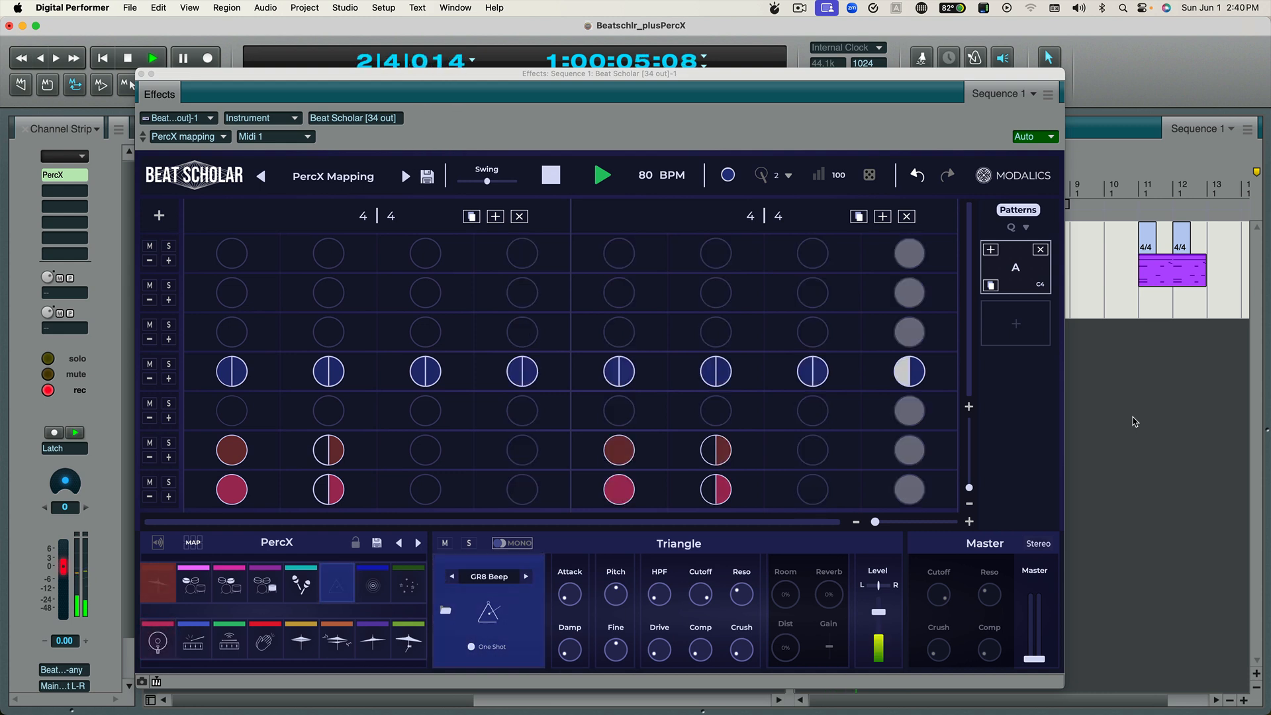
{"action": "key", "text": "space"}
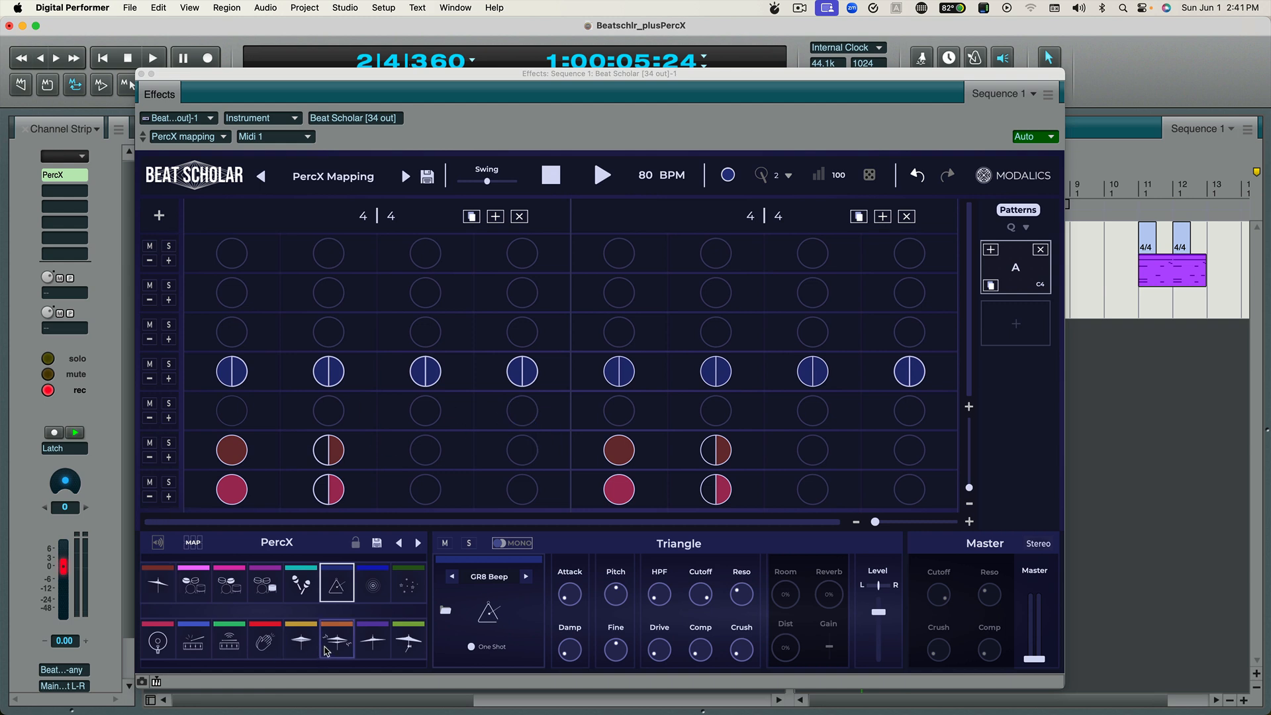
Split beat 2 of the first bar into eight in the empty row below the Triangle, add Hi Hat Open hits in its second half, and audition it.
{"action": "left_click", "coordinate": [338, 646]}
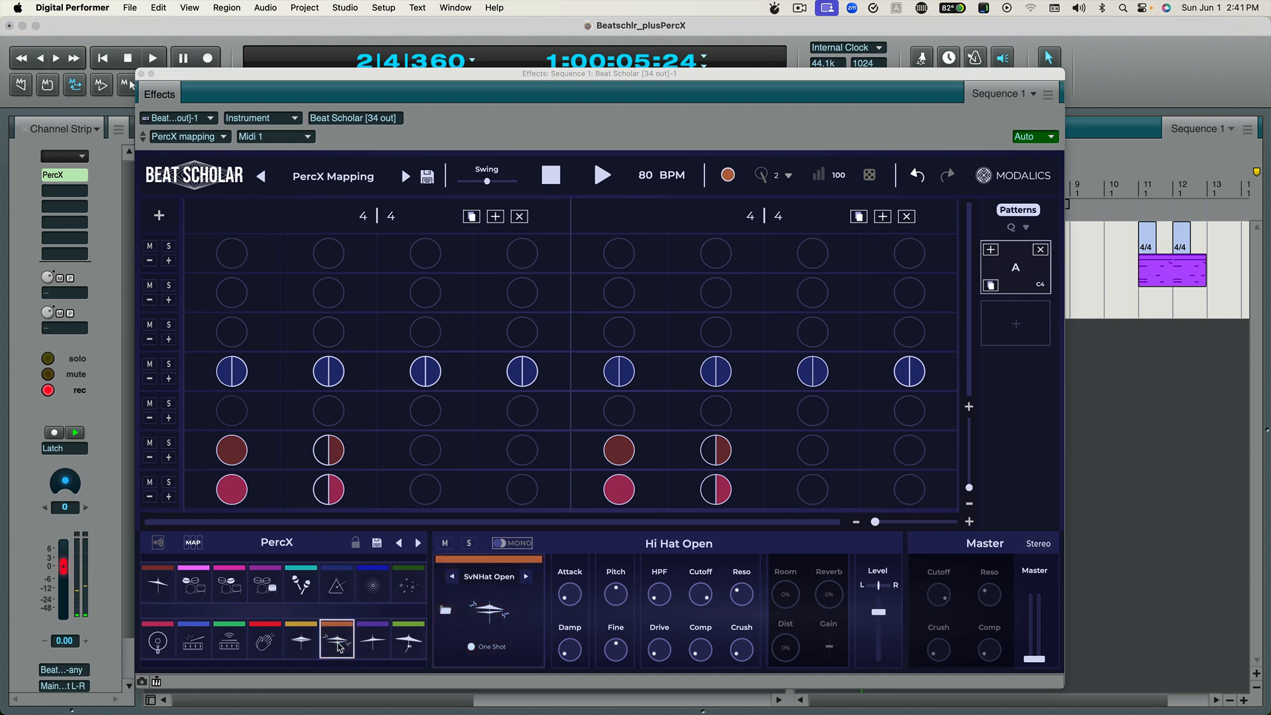
{"action": "left_click_drag", "start_coordinate": [338, 646], "coordinate": [335, 422]}
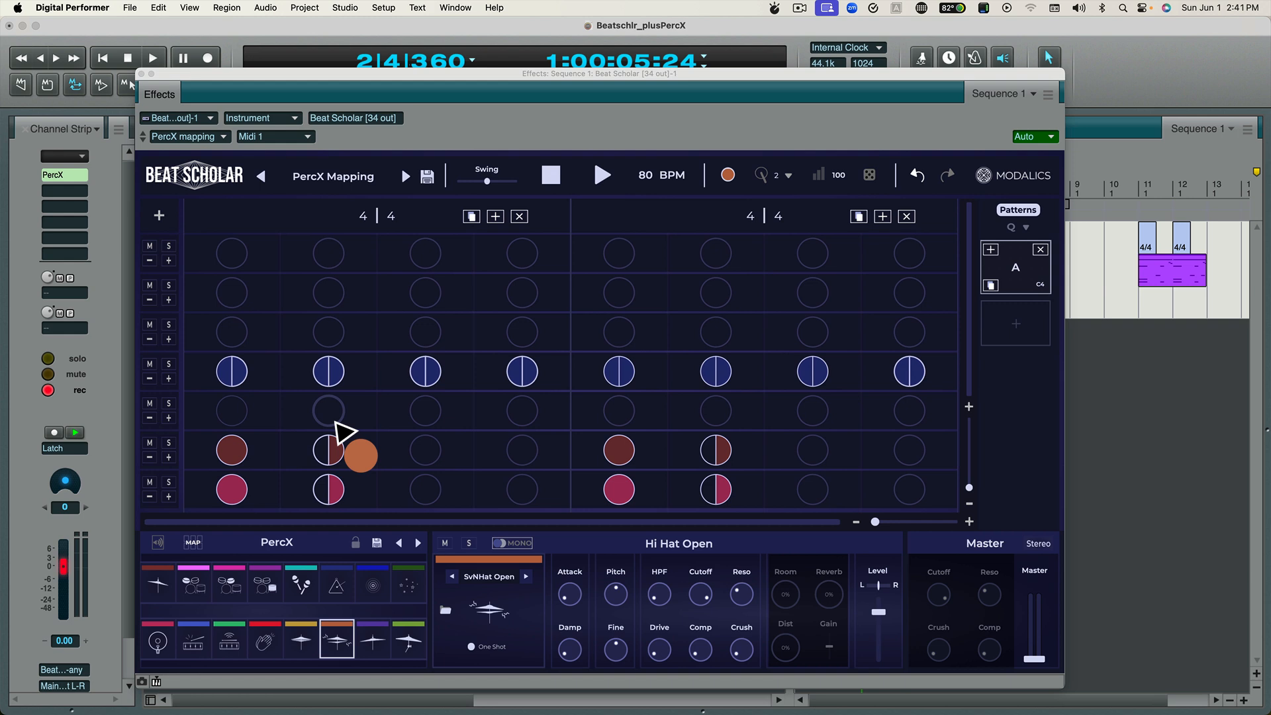
{"action": "left_click_drag", "start_coordinate": [336, 422], "coordinate": [551, 426]}
{"action": "key", "text": "space"}
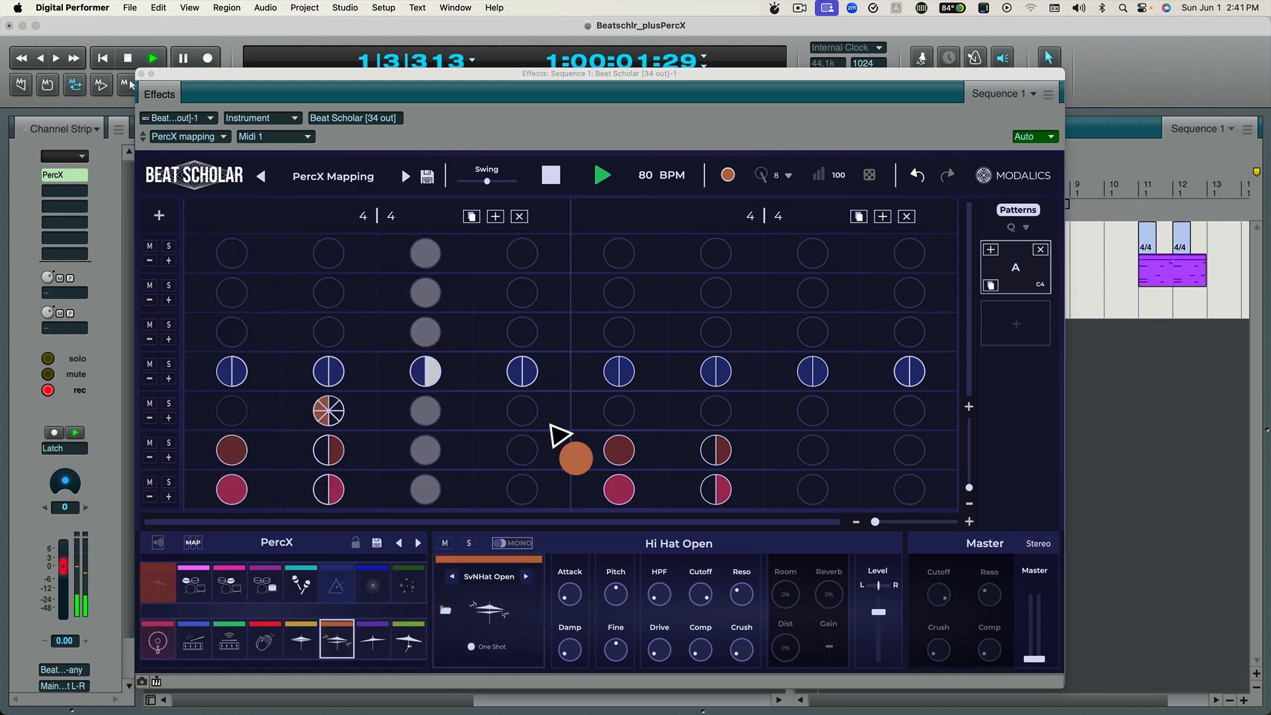
{"action": "key", "text": "space"}
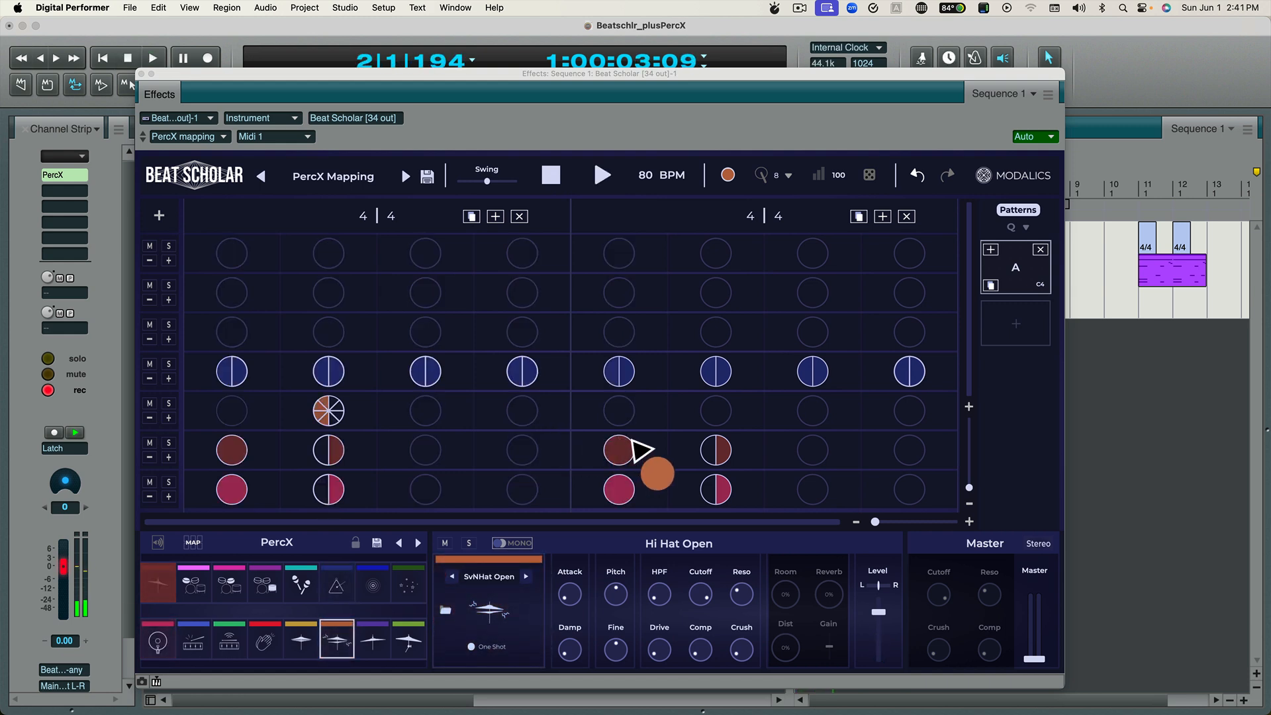
Add Hi Hat Open on one quarter slice of the first bar's beat 4 and all of the second bar's beat 1, and audition the pattern.
{"action": "left_click", "coordinate": [523, 411]}
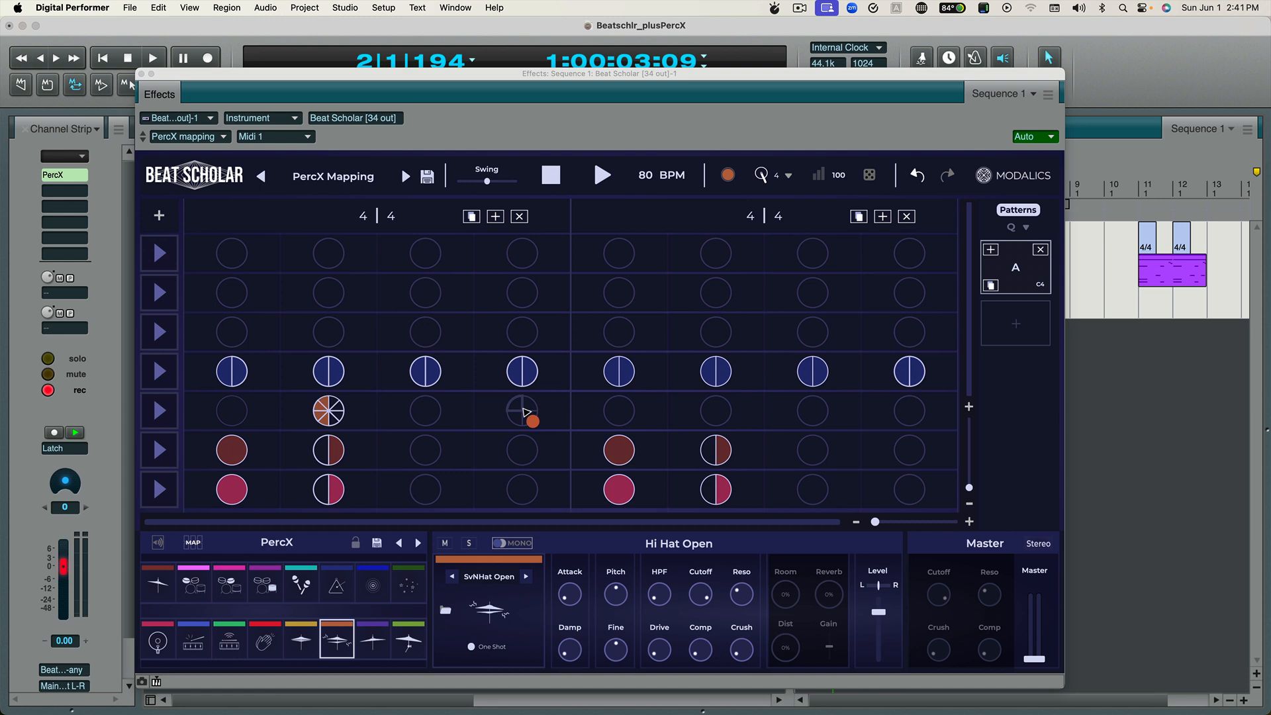
{"action": "left_click", "coordinate": [616, 414]}
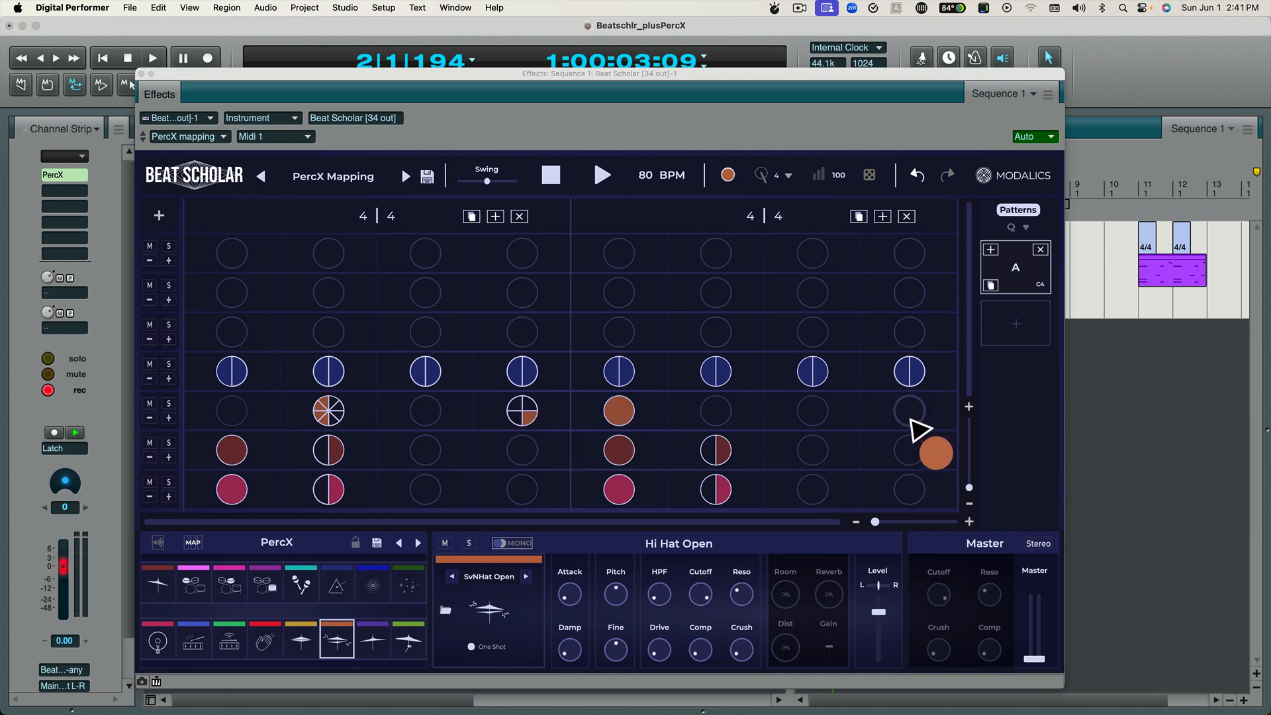
{"action": "key", "text": "space"}
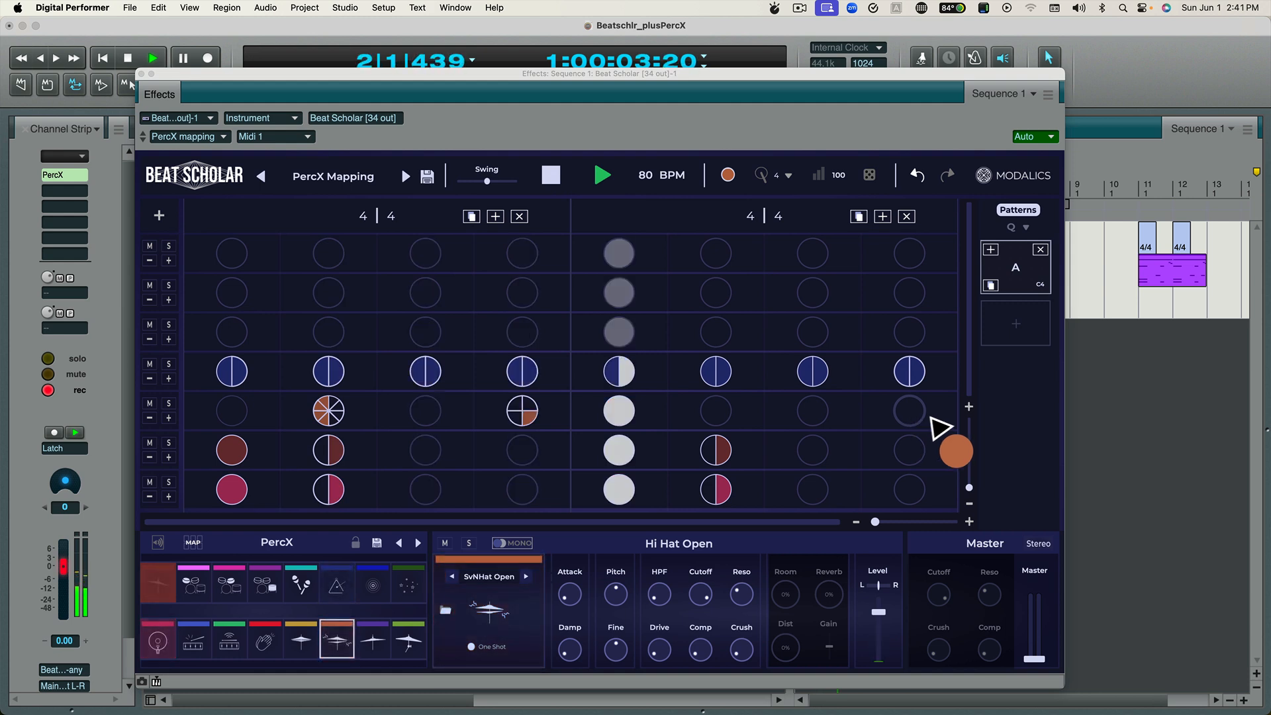
{"action": "key", "text": "space"}
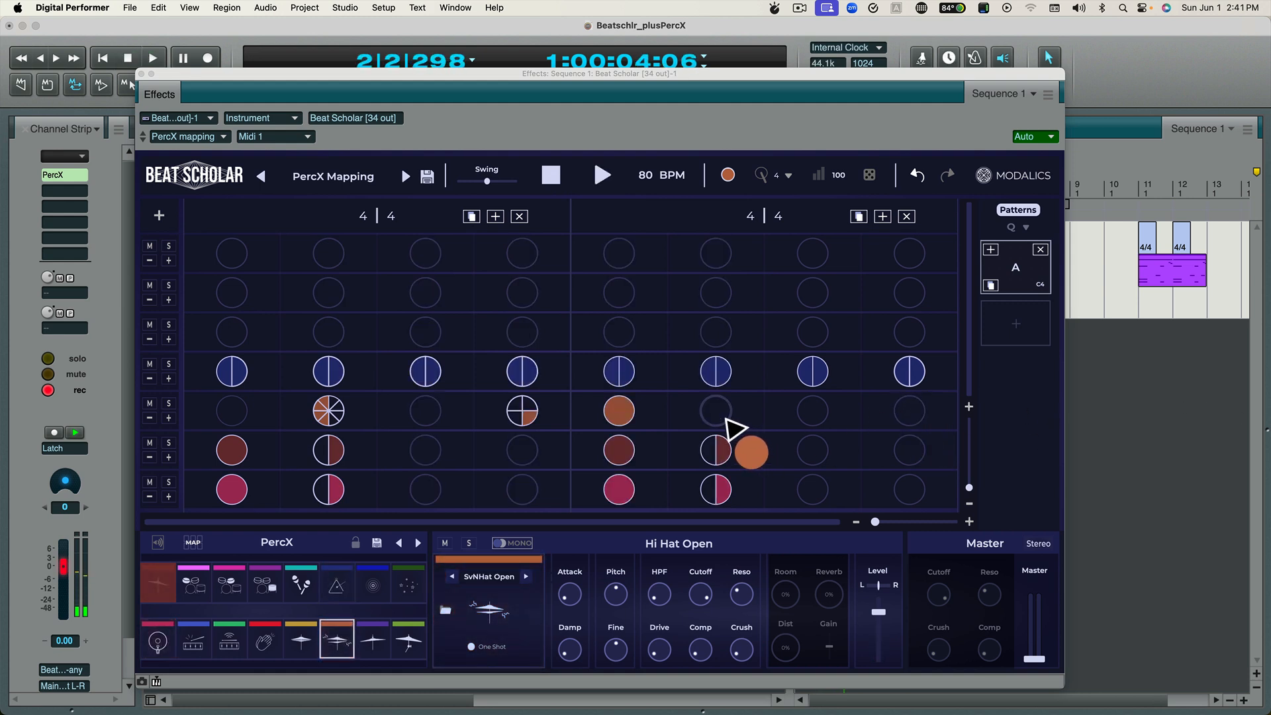
Split beat 2 of the second bar's Hi Hat Open row into eight slices, add hits in its second half, and audition the pattern.
{"action": "key", "text": "8"}
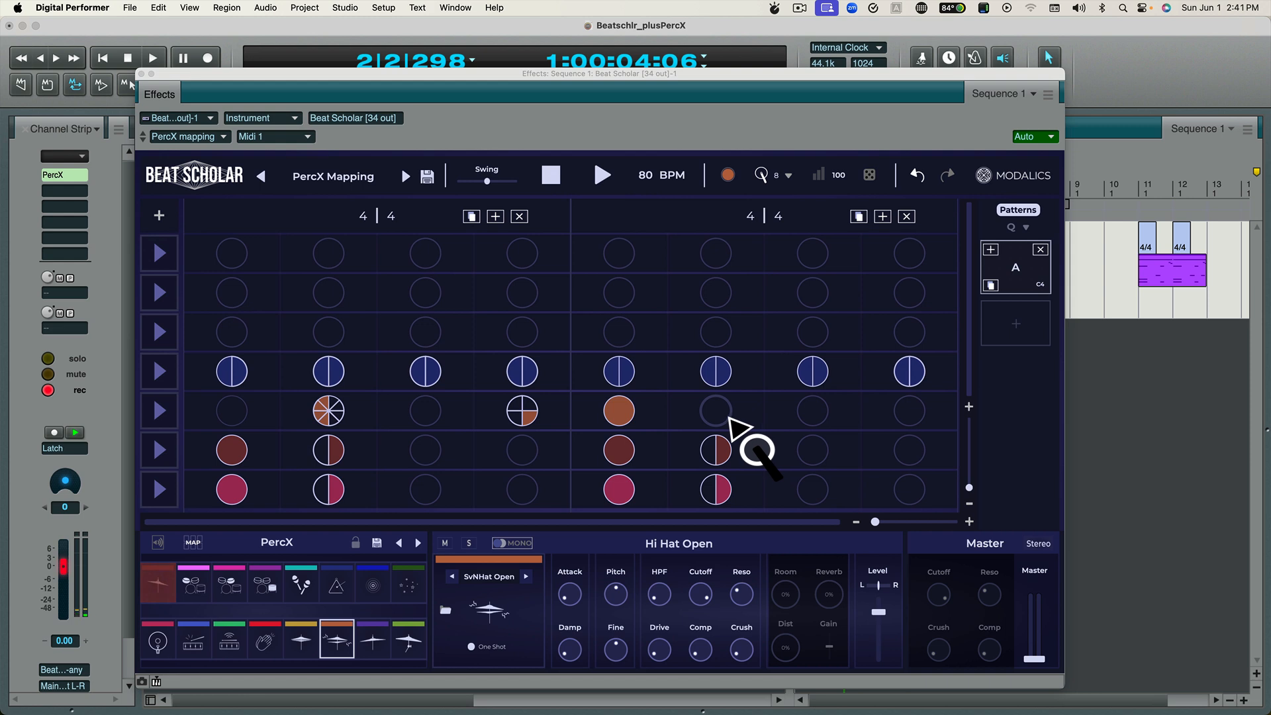
{"action": "left_click", "coordinate": [719, 422]}
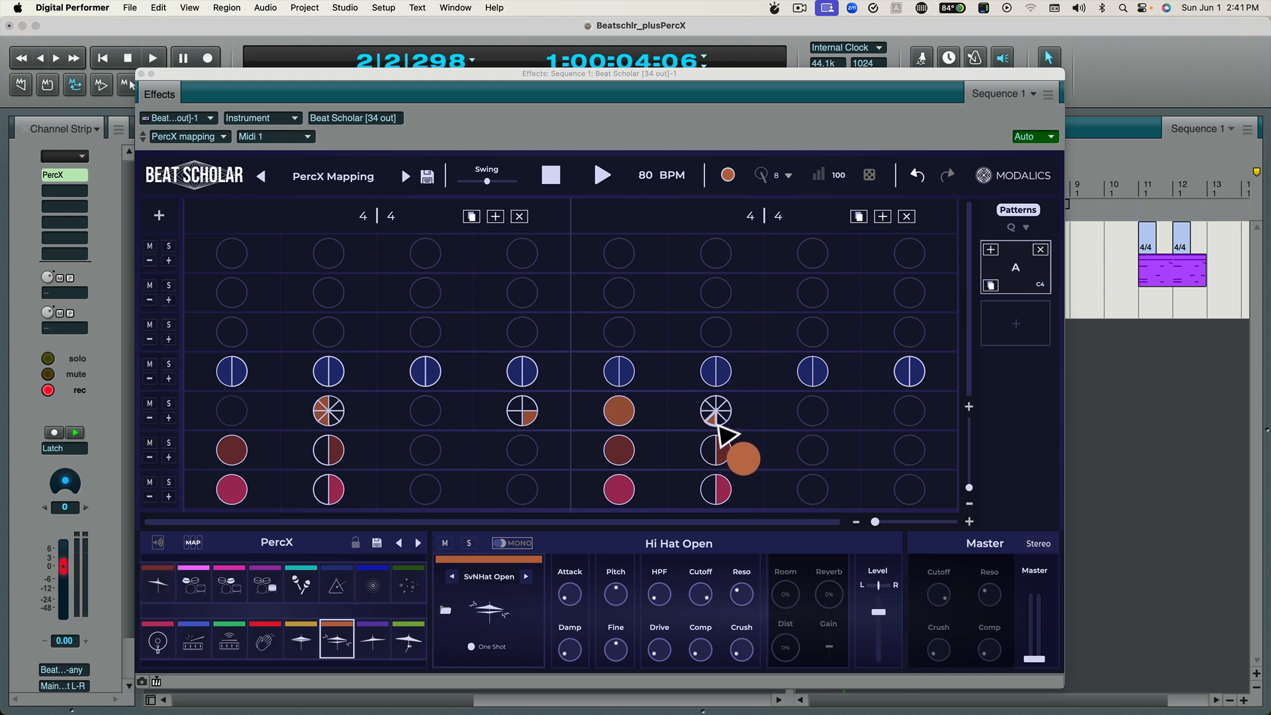
{"action": "key", "text": "space"}
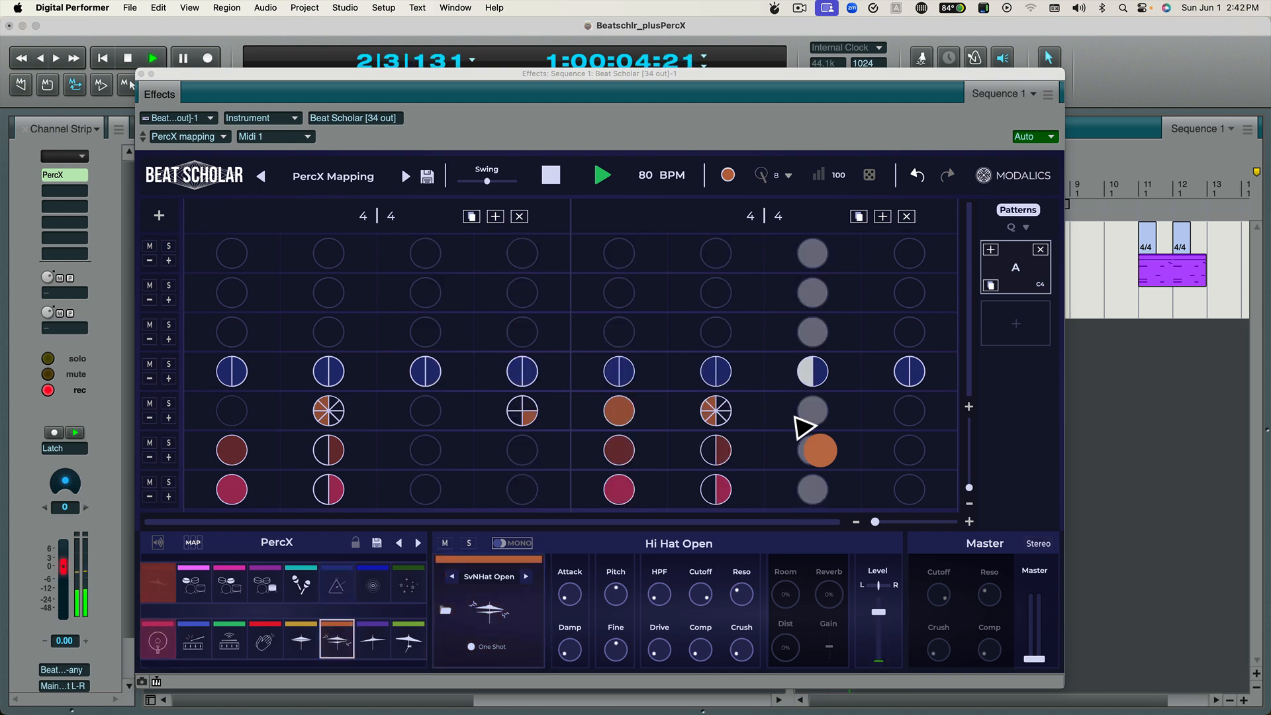
{"action": "key", "text": "space"}
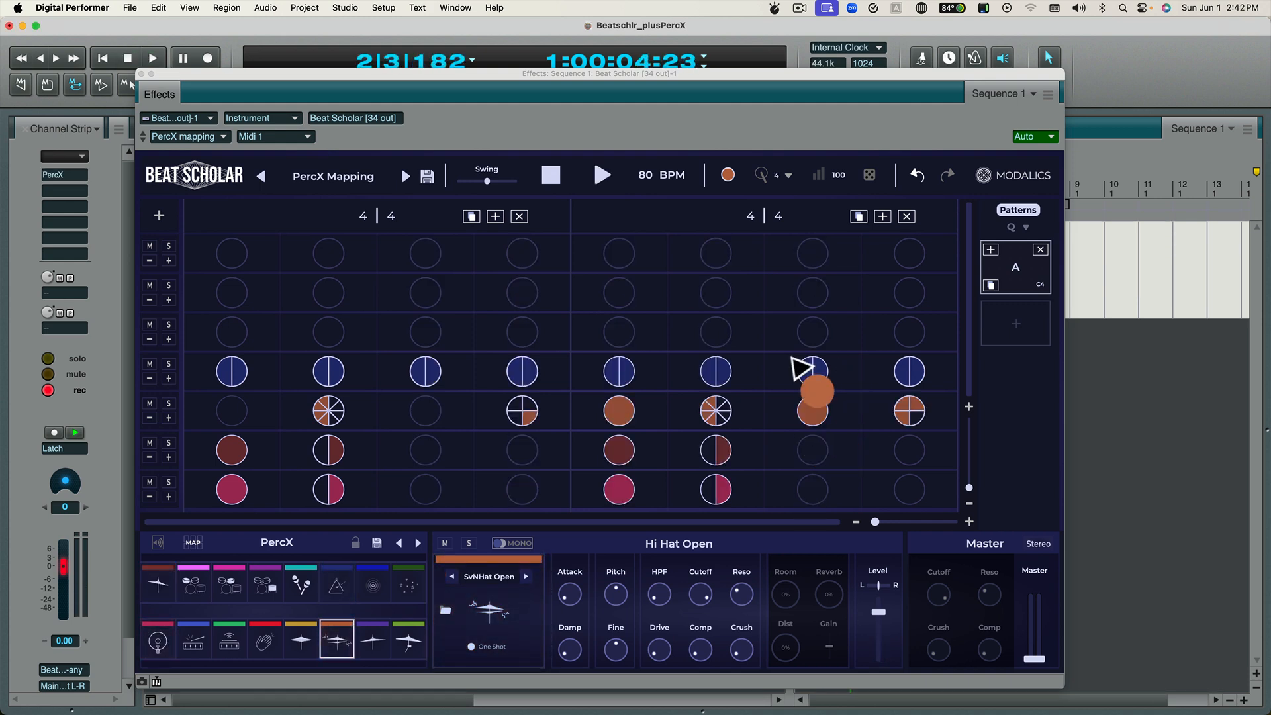
Try a three-slice Finger Snap triplet on the second bar's beat 3 above the Triangle row, audition it, and clear it.
{"action": "left_click_drag", "start_coordinate": [368, 587], "coordinate": [819, 336]}
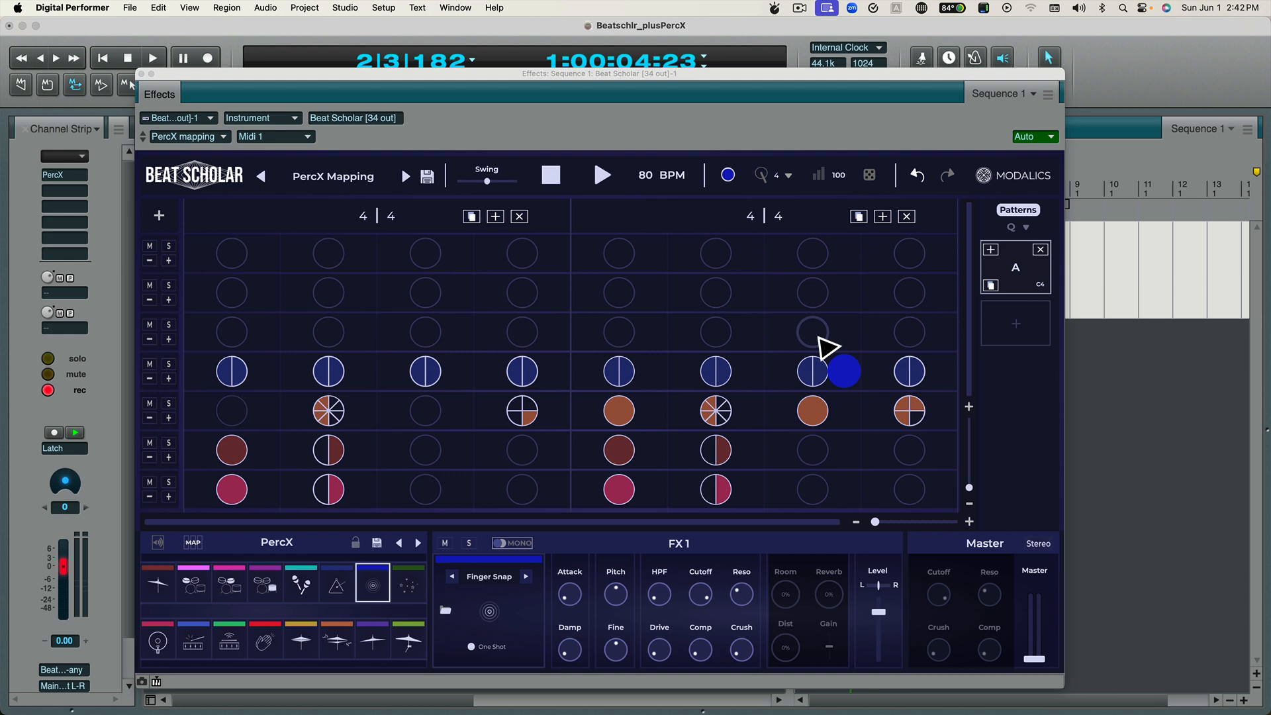
{"action": "key", "text": "3"}
{"action": "left_click", "coordinate": [820, 338], "text": "super"}
{"action": "left_click", "coordinate": [813, 339]}
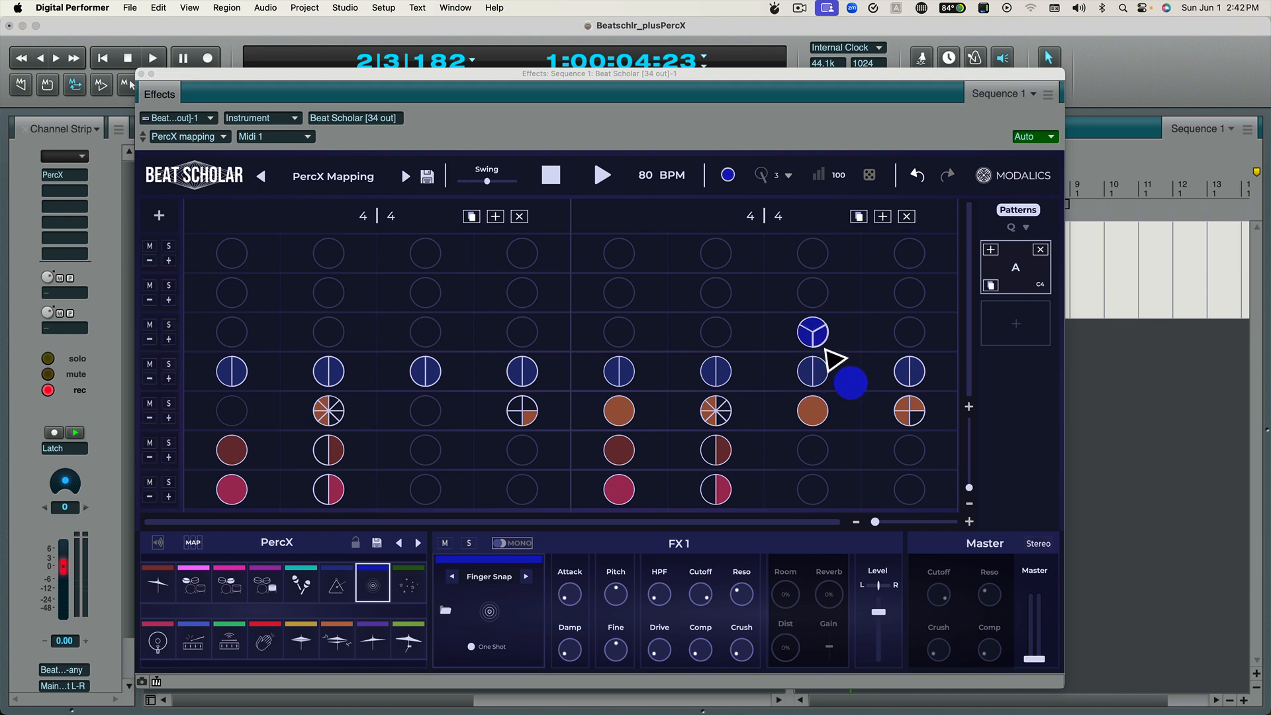
{"action": "key", "text": "space"}
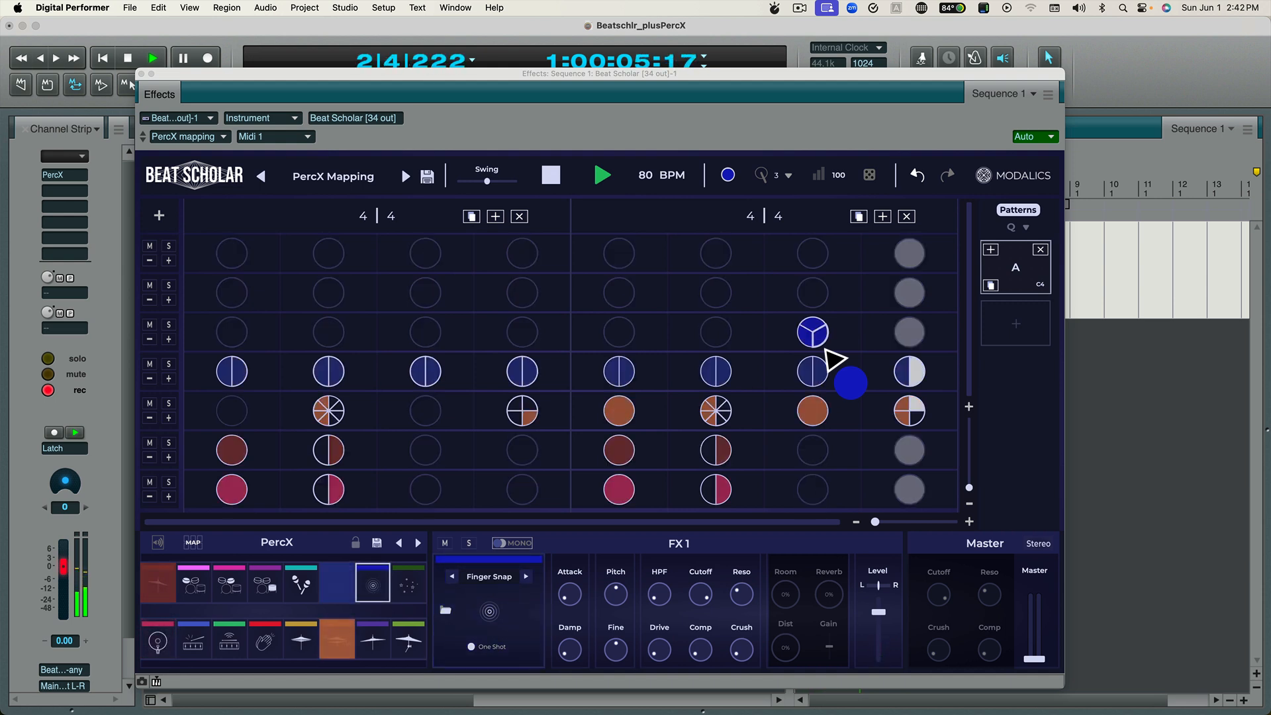
{"action": "key", "text": "space"}
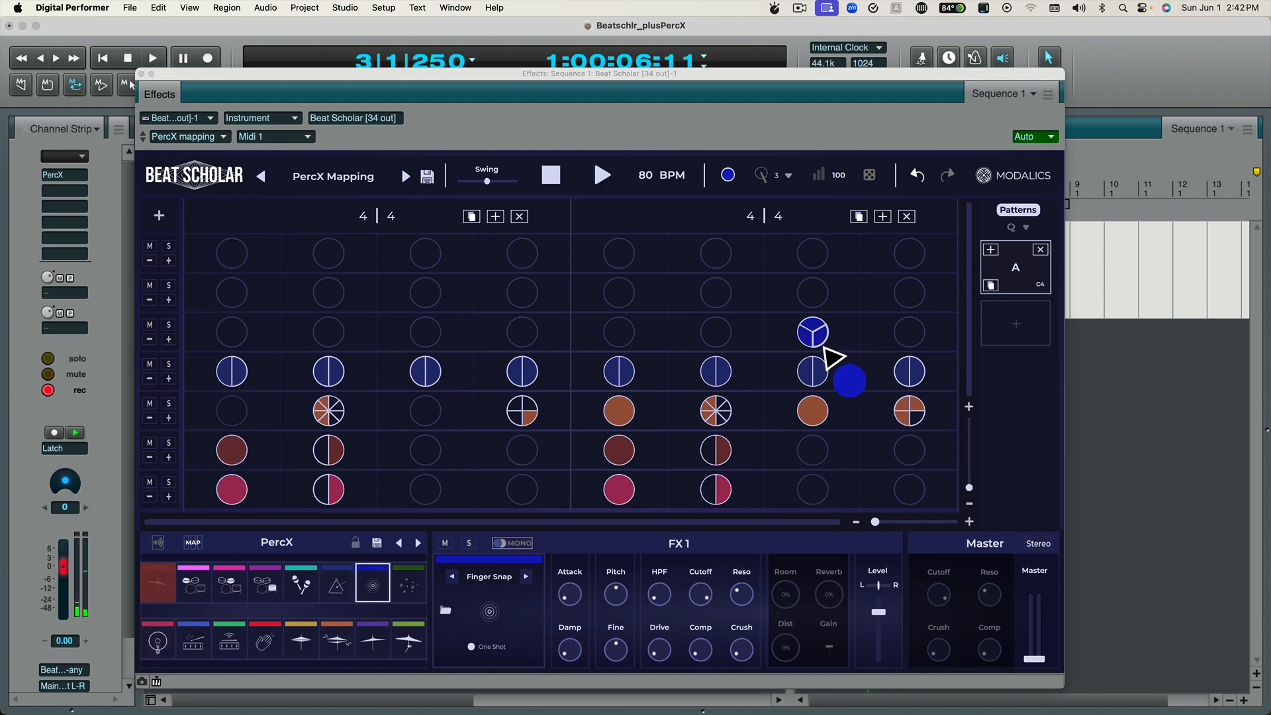
{"action": "left_click", "coordinate": [825, 346]}
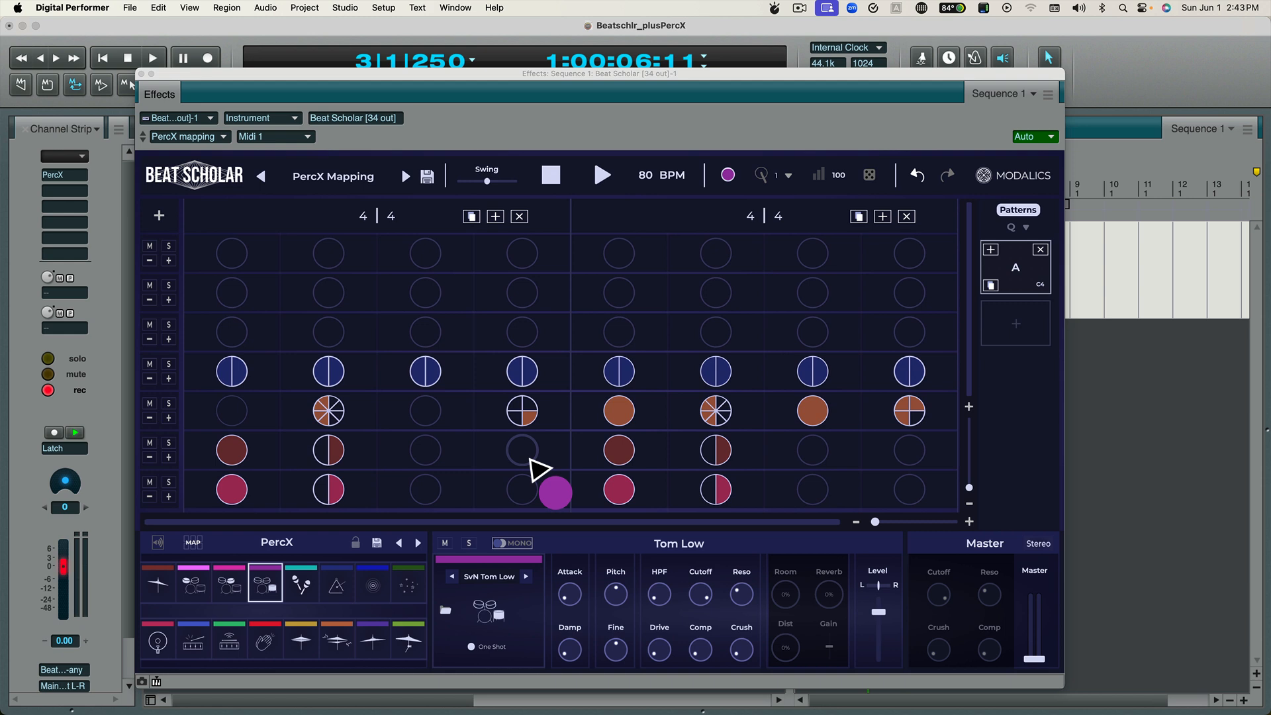
Split beat 4 of both bars into four in the Crash row, with Tom Low on the first slice and Tom Mid on the second.
{"action": "key", "text": "4"}
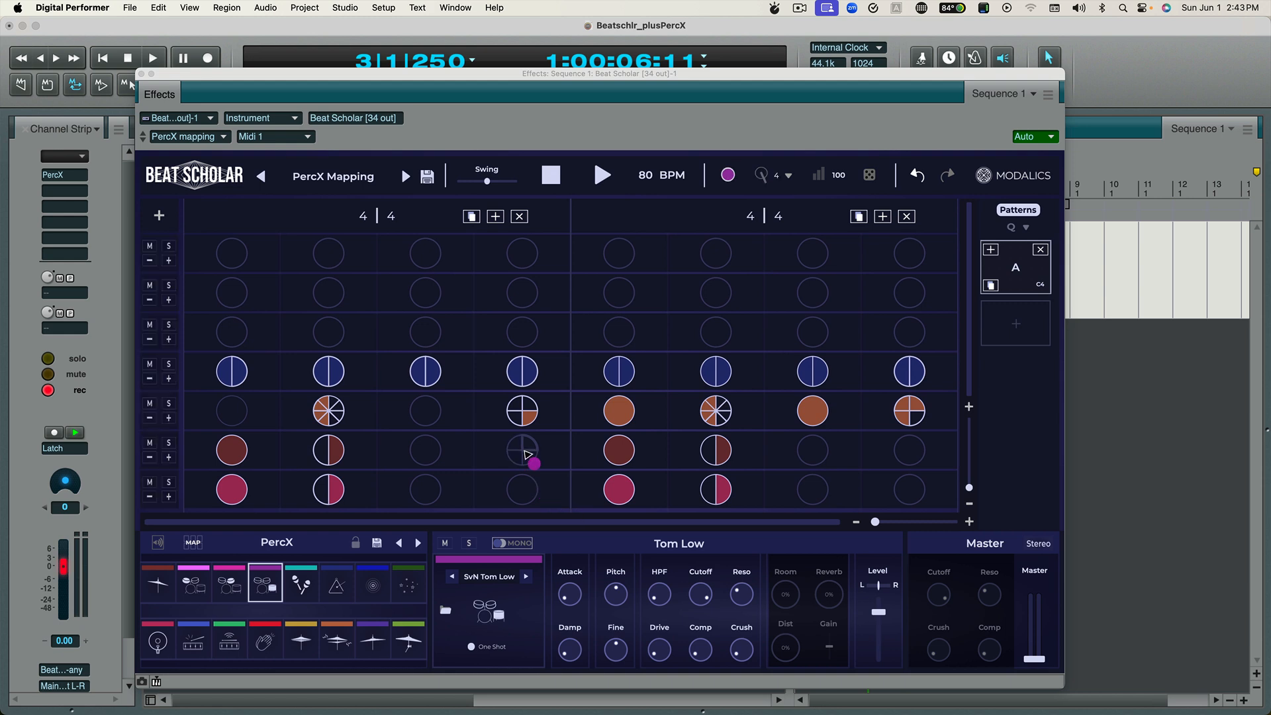
{"action": "left_click", "coordinate": [924, 454]}
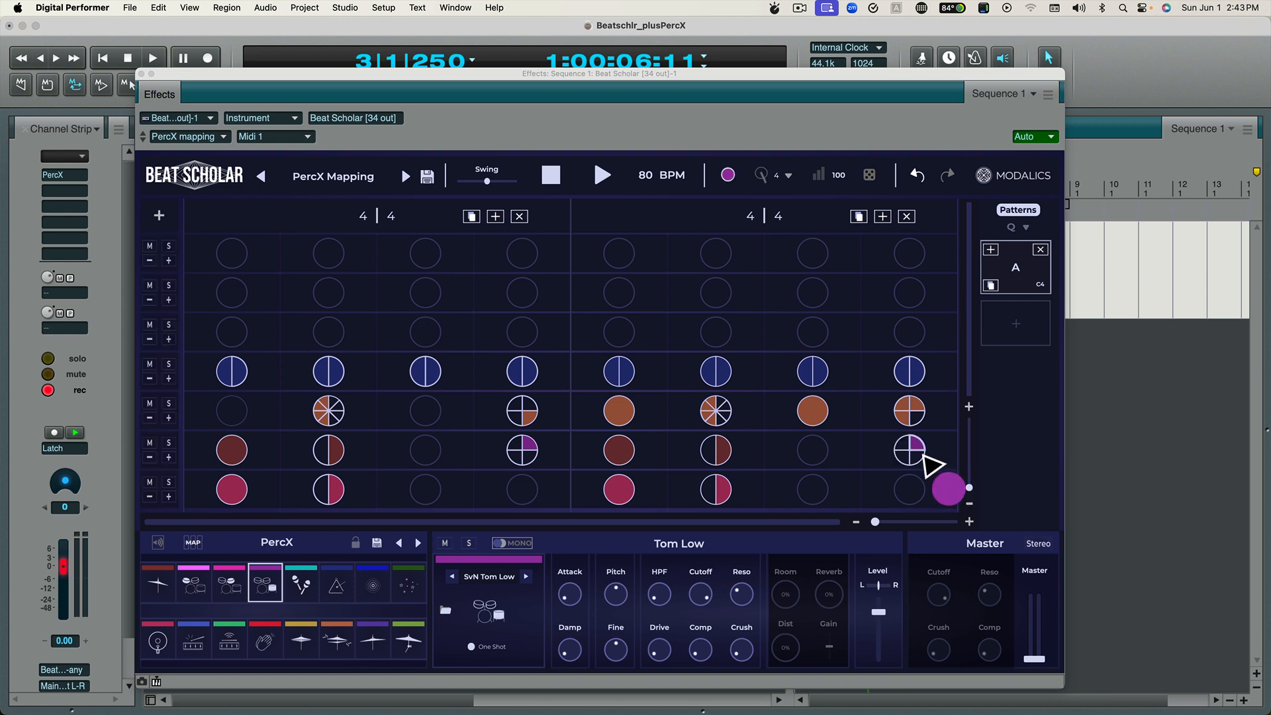
{"action": "left_click", "coordinate": [227, 588]}
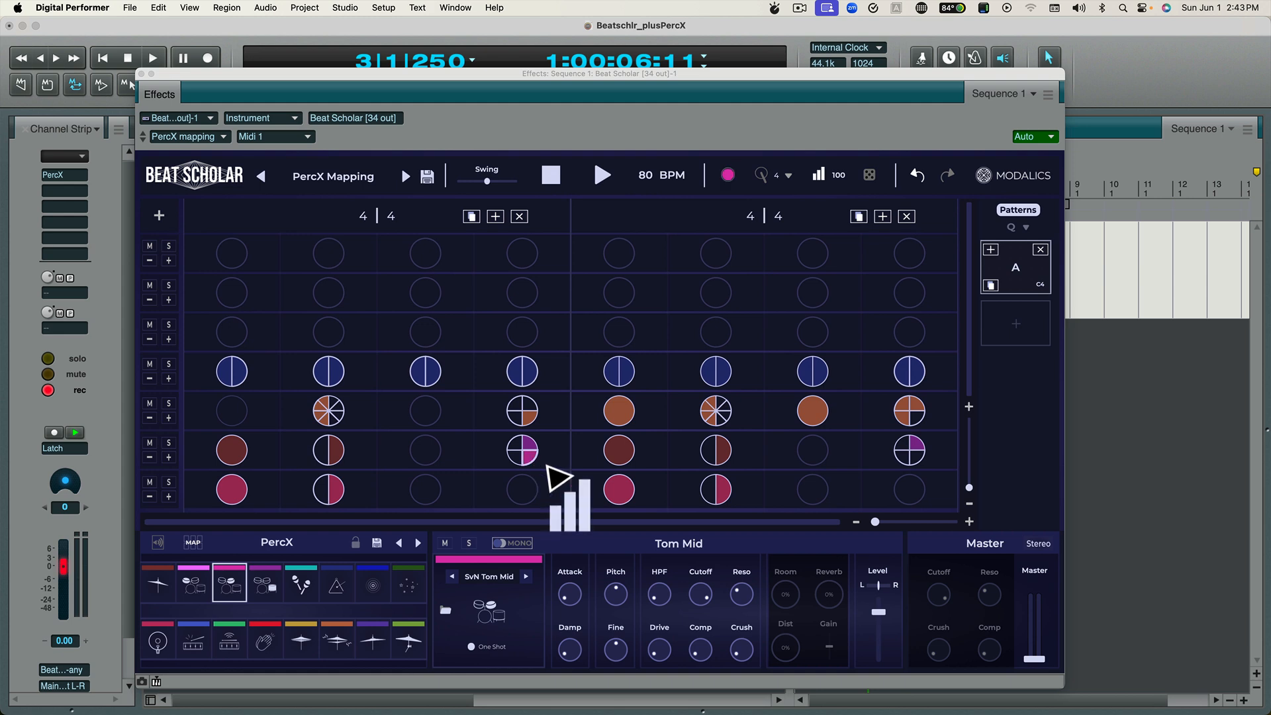
{"action": "left_click", "coordinate": [921, 462]}
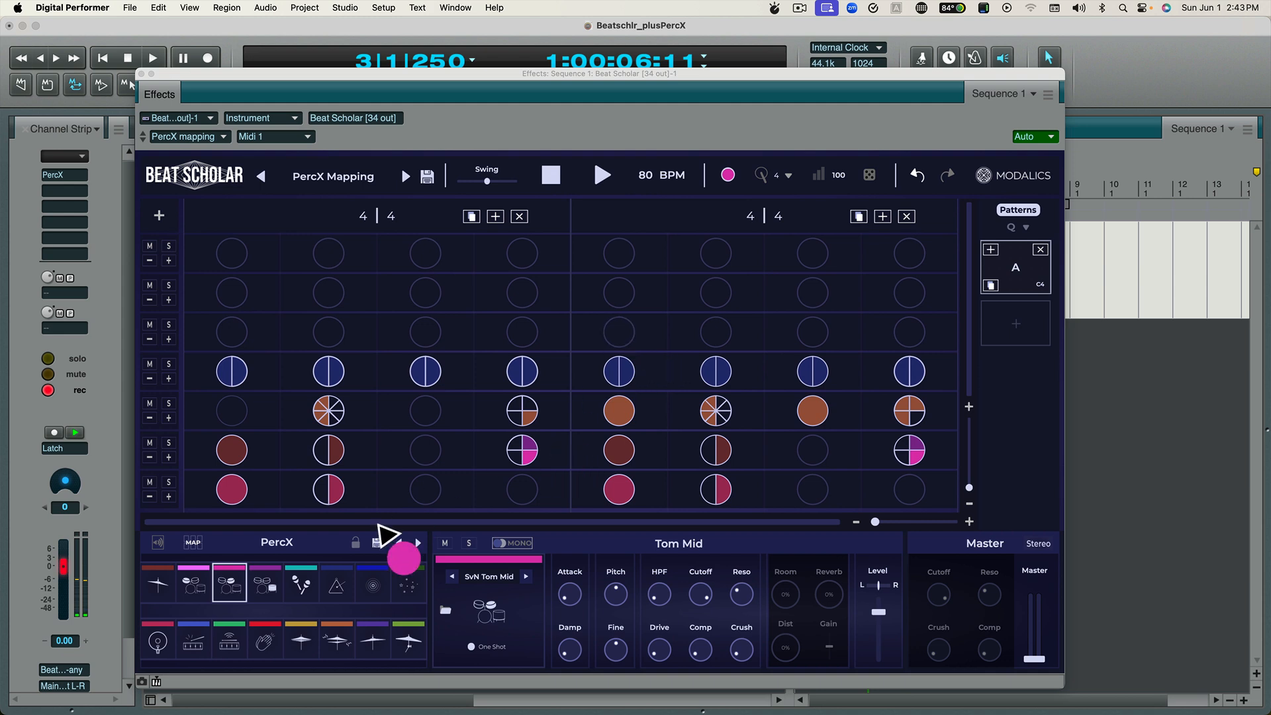
Add Clap hits on beat 1 of both bars in the row above the Triangle, reduce their velocity, and audition the pattern.
{"action": "left_click", "coordinate": [268, 641]}
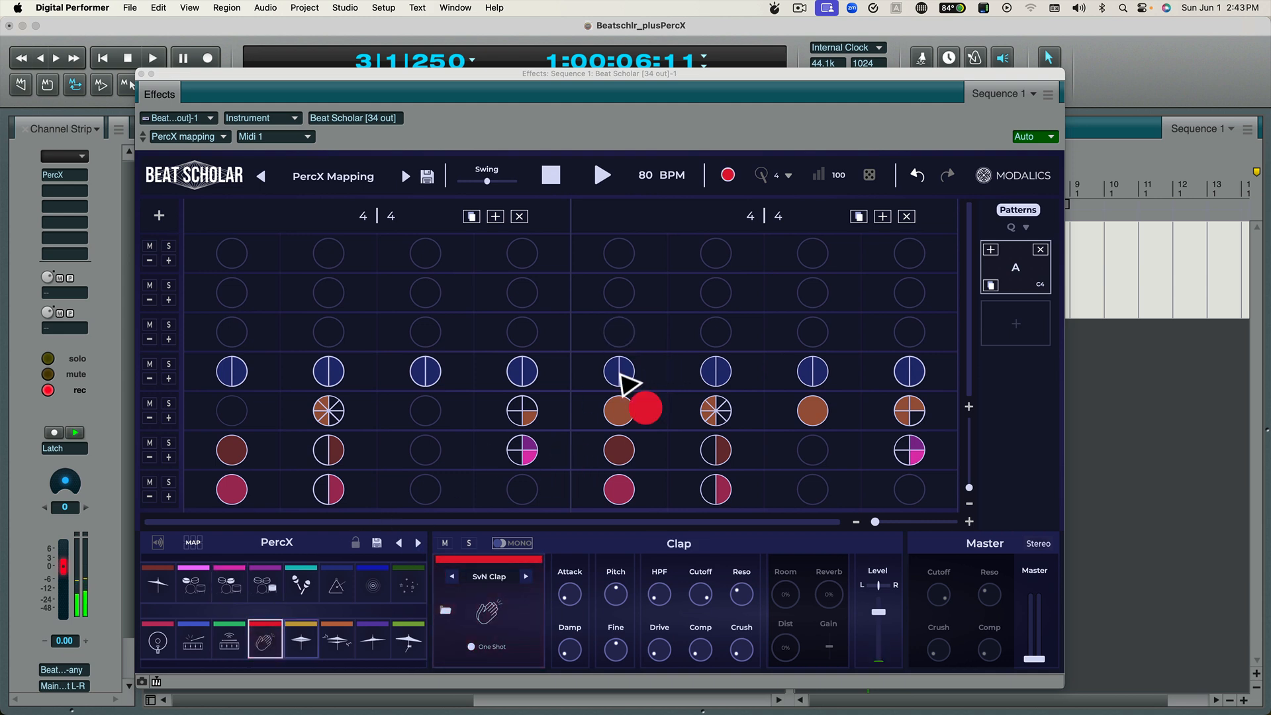
{"action": "left_click", "coordinate": [627, 339]}
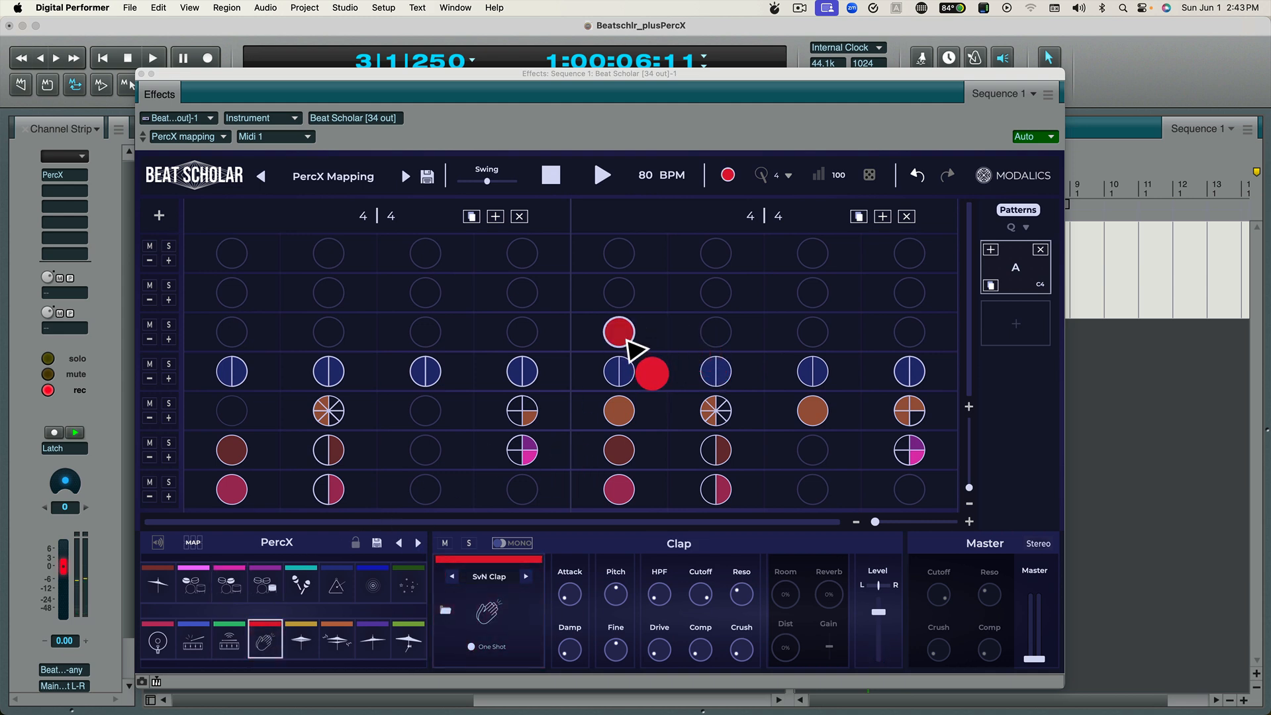
{"action": "left_click_drag", "start_coordinate": [626, 339], "coordinate": [641, 354]}
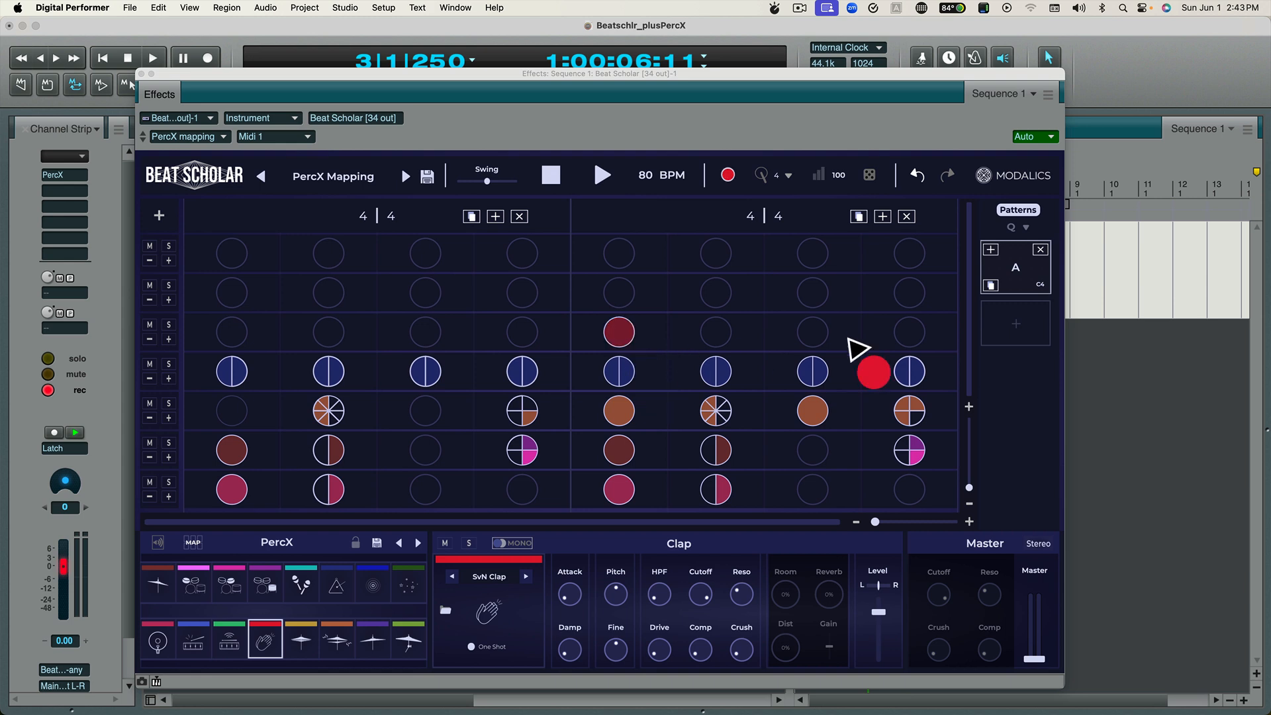
{"action": "left_click", "coordinate": [233, 336]}
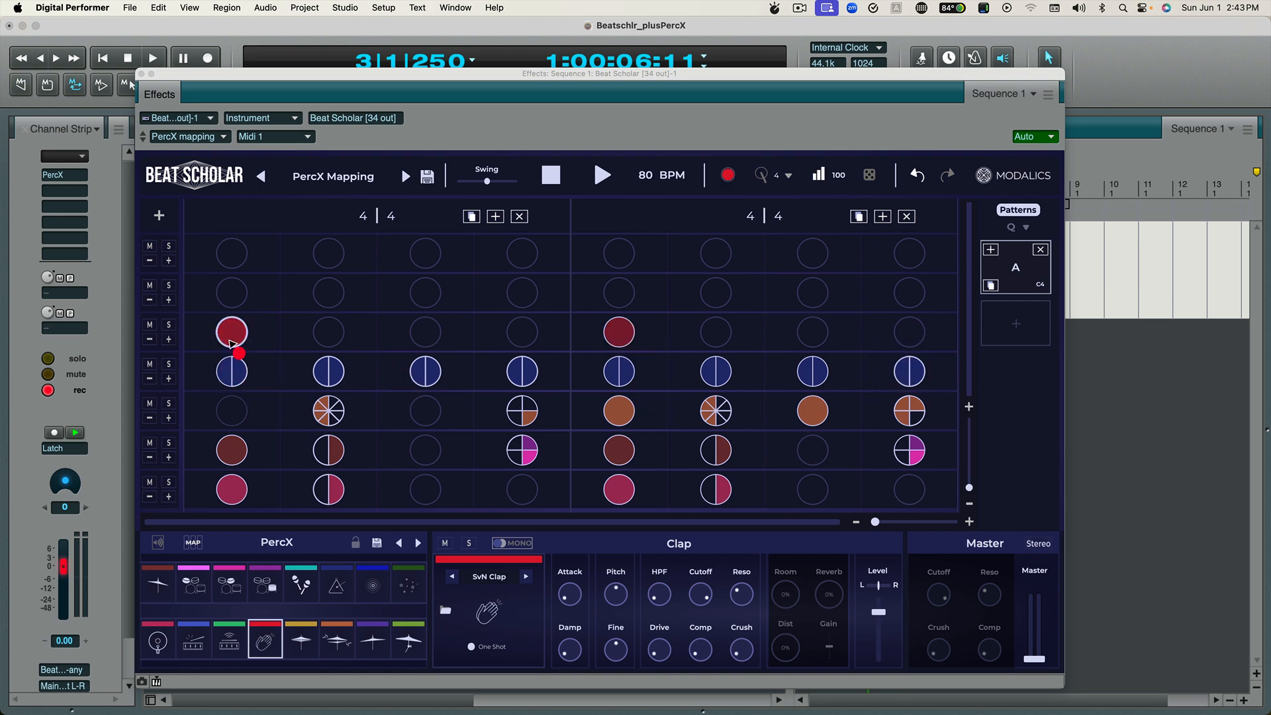
{"action": "key", "text": "space"}
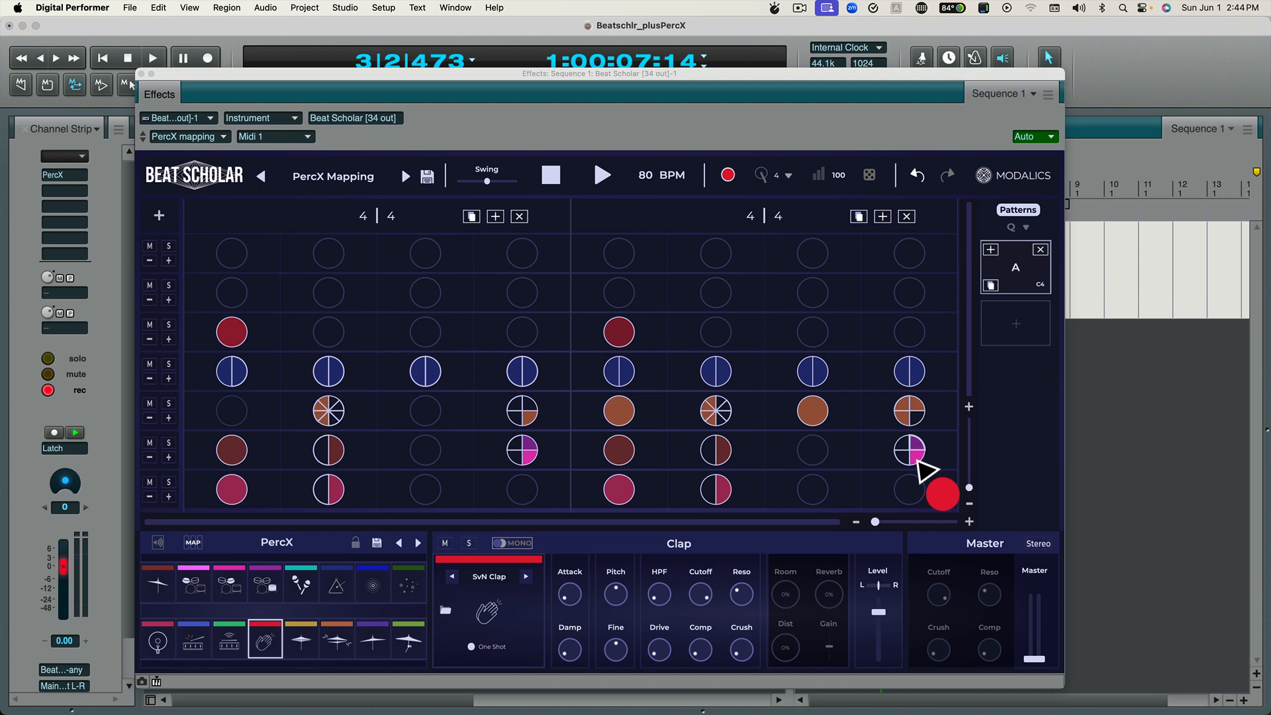
Merge and clear beat 4 of the second bar in the Triangle, Hi Hat Open and Crash rows.
{"action": "key", "text": "1"}
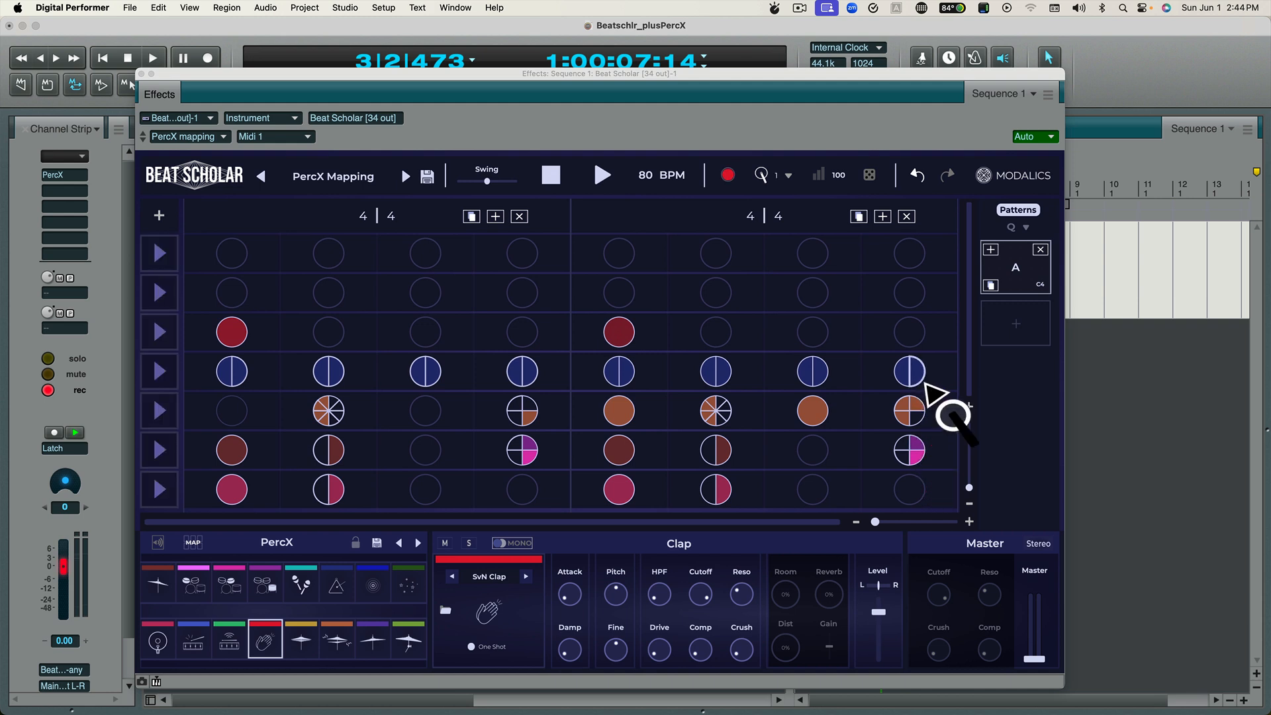
{"action": "left_click", "coordinate": [909, 372]}
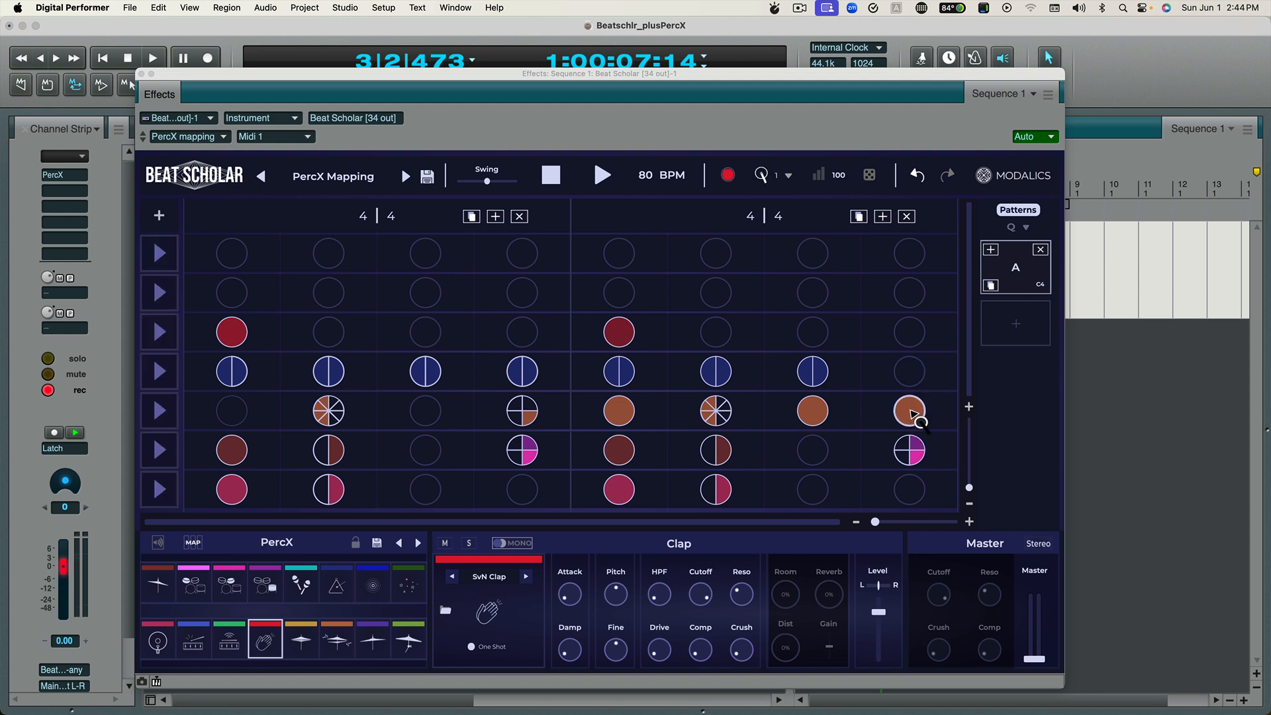
{"action": "left_click", "coordinate": [914, 417]}
{"action": "left_click", "coordinate": [919, 458]}
{"action": "left_click", "coordinate": [921, 419]}
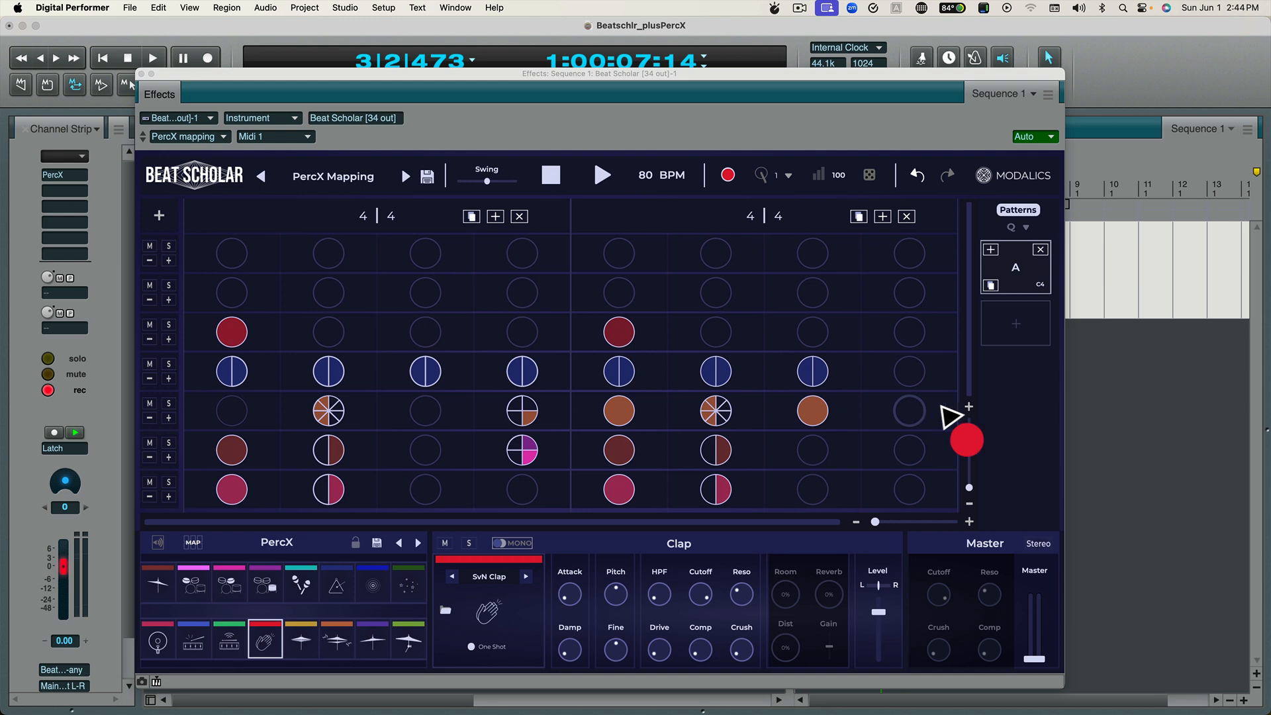
Fill the second bar's beat 4 in the Crash row with a three-slice Crash 2 triplet, audition it, and adjust the slices' velocity.
{"action": "left_click", "coordinate": [159, 577]}
{"action": "left_click_drag", "start_coordinate": [158, 577], "coordinate": [917, 423]}
{"action": "key", "text": "Return"}
{"action": "key", "text": "space"}
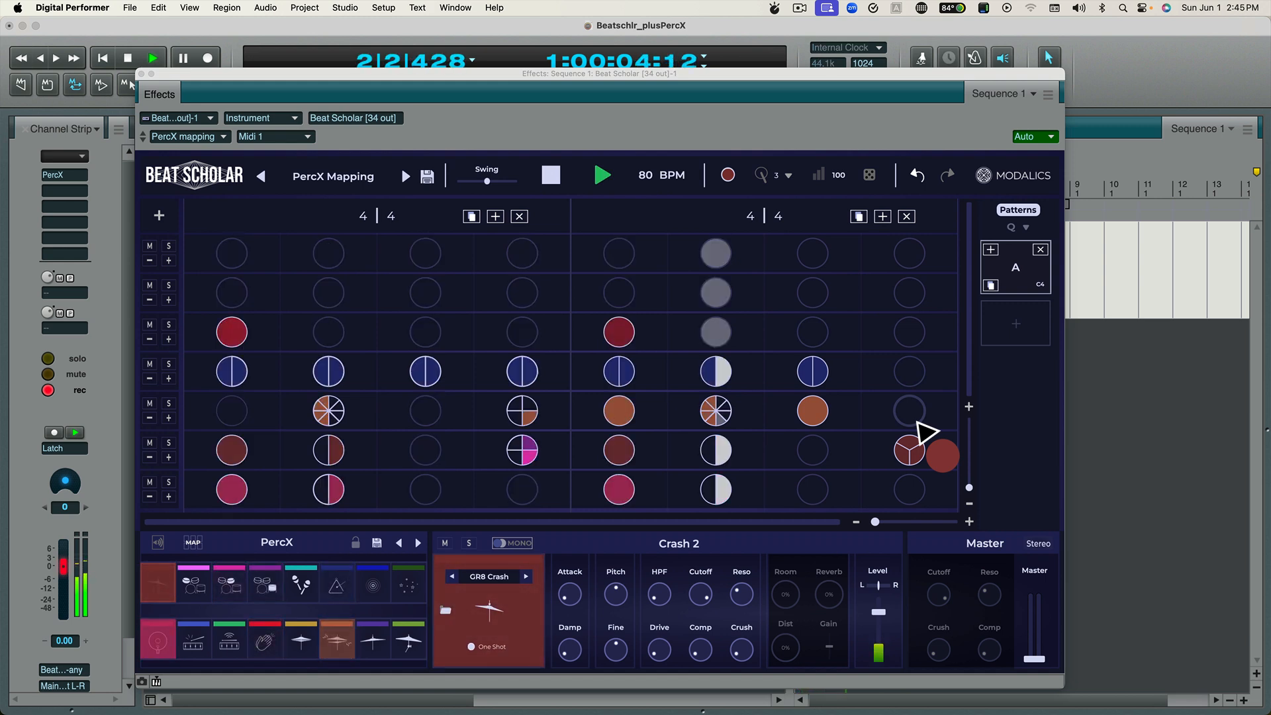
{"action": "key", "text": "space"}
{"action": "left_click_drag", "start_coordinate": [924, 444], "coordinate": [920, 456]}
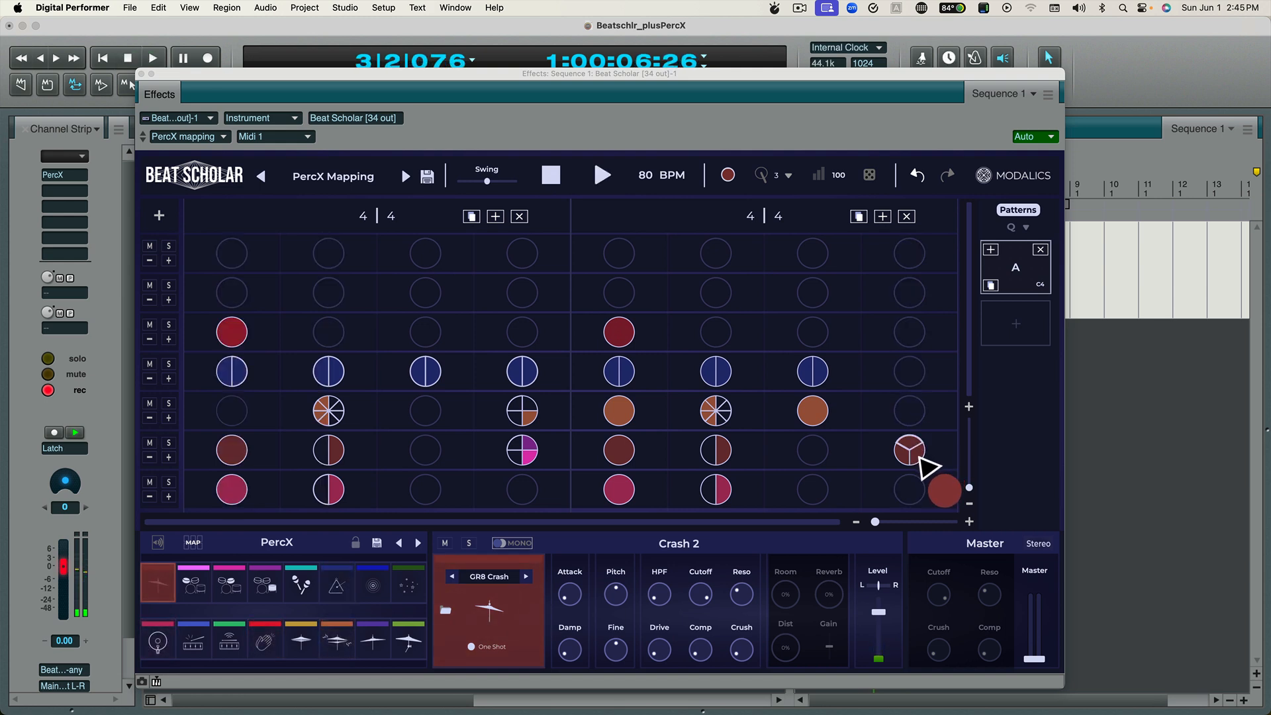
Split the second bar's beat 4 in the Hi Hat Open row into three, fill all slices with Hi Hat Open, and audition the pattern.
{"action": "left_click_drag", "start_coordinate": [328, 637], "coordinate": [925, 424]}
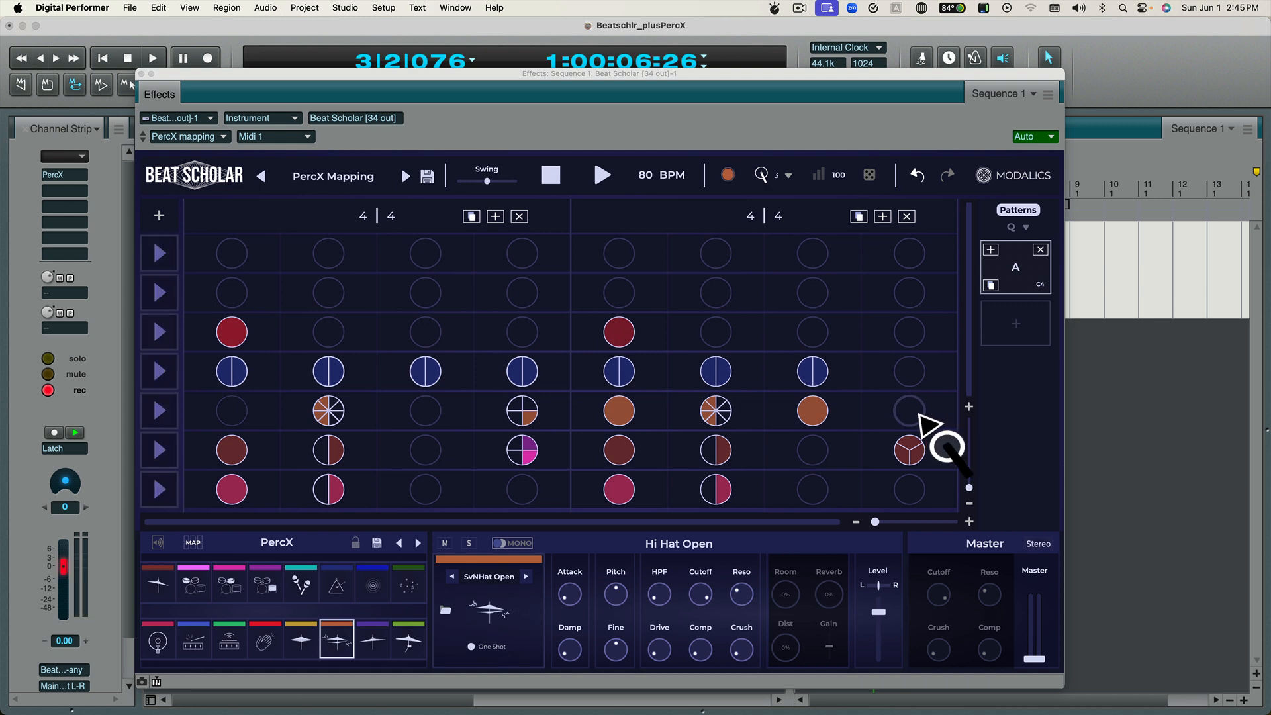
{"action": "left_click", "coordinate": [917, 417], "text": "super"}
{"action": "key", "text": "space"}
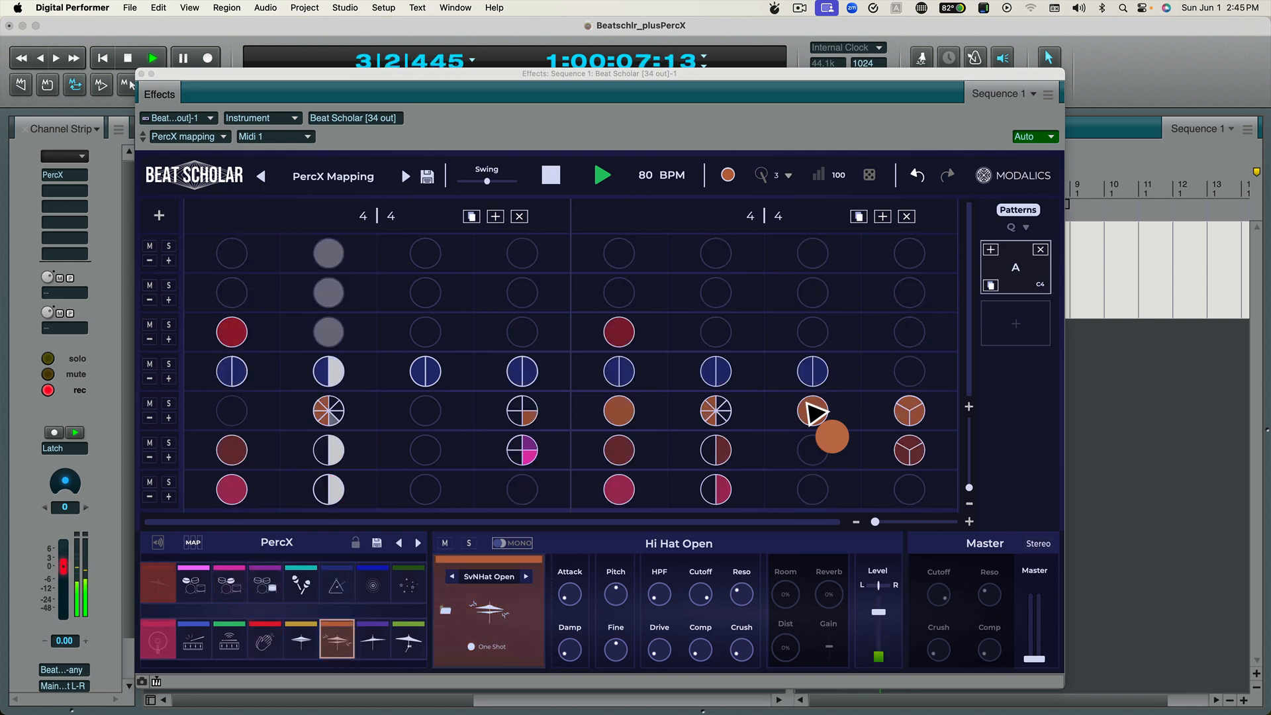
{"action": "key", "text": "space"}
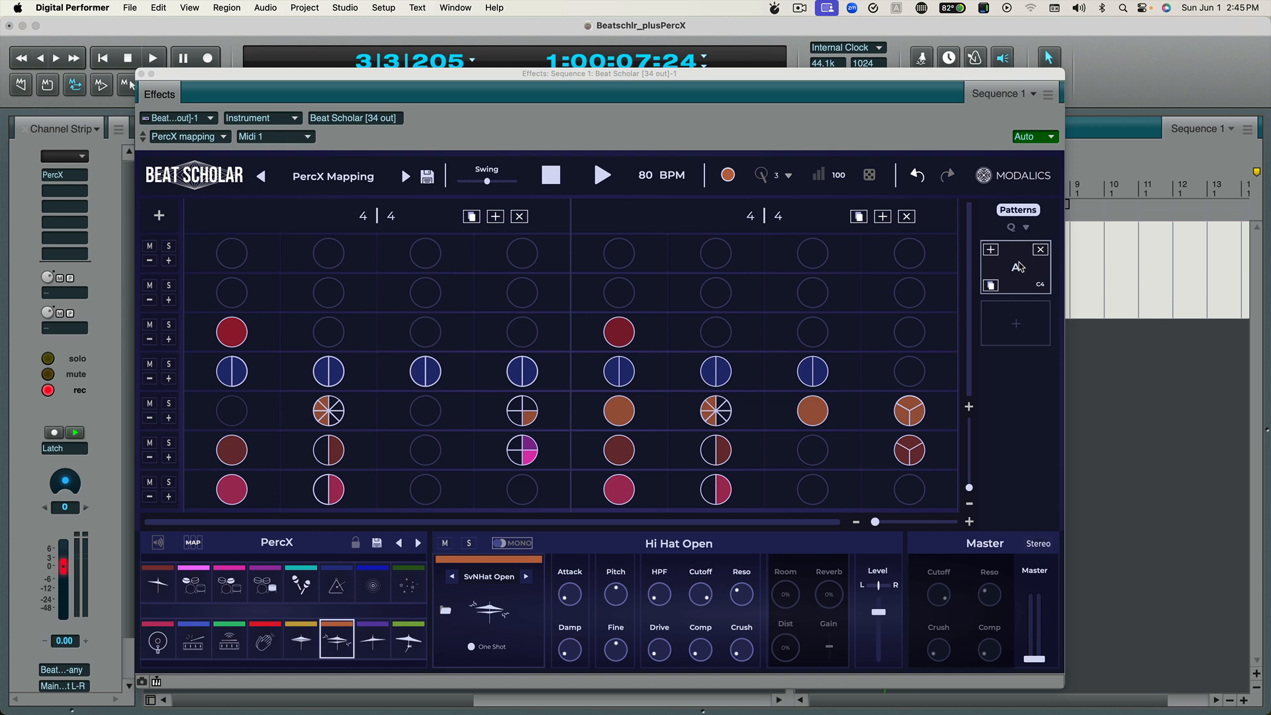
Try placing pattern A as a MIDI clip at bar 11 of the sequence, and undo the placement.
{"action": "left_click_drag", "start_coordinate": [1016, 268], "coordinate": [1153, 291]}
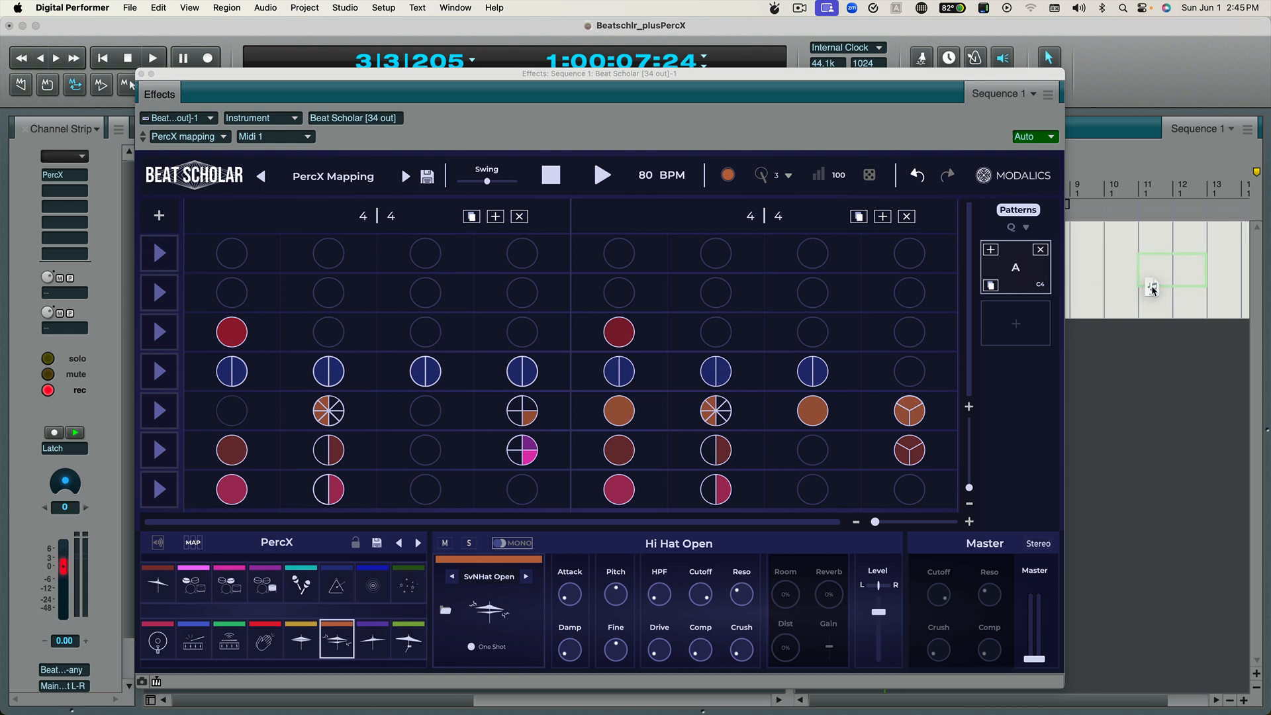
{"action": "left_click", "coordinate": [1170, 280]}
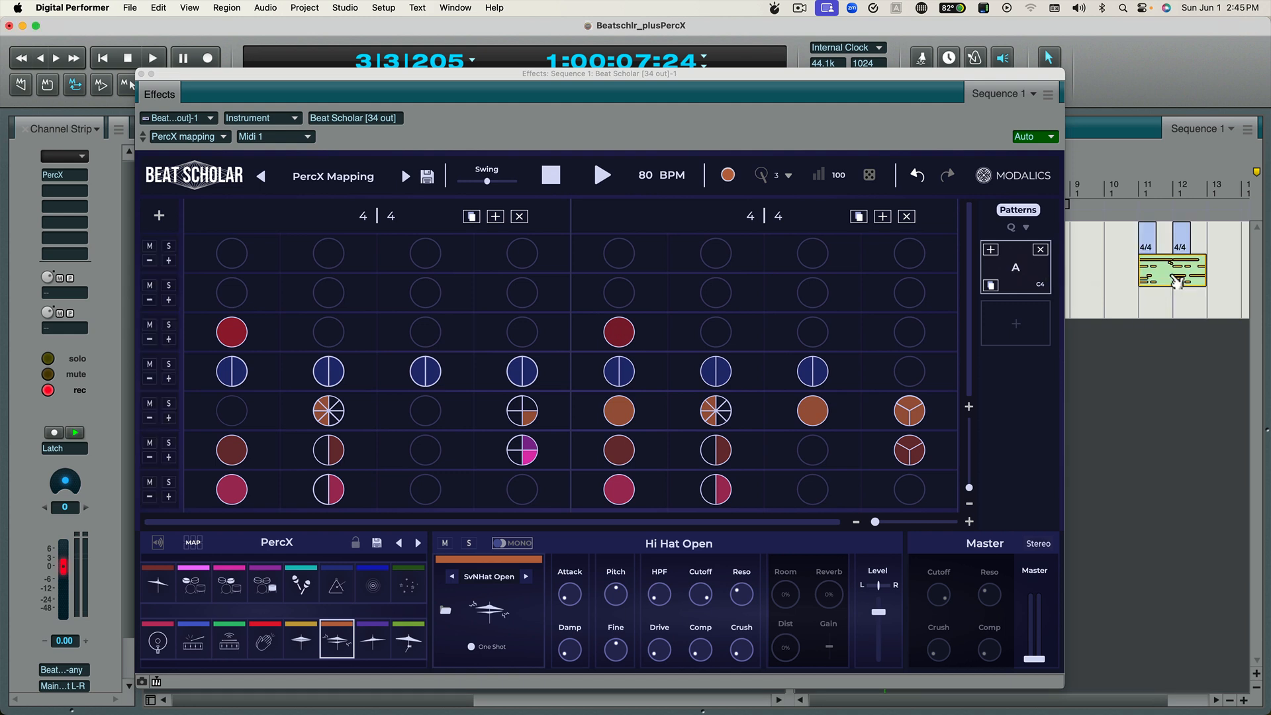
{"action": "key", "text": "super+z"}
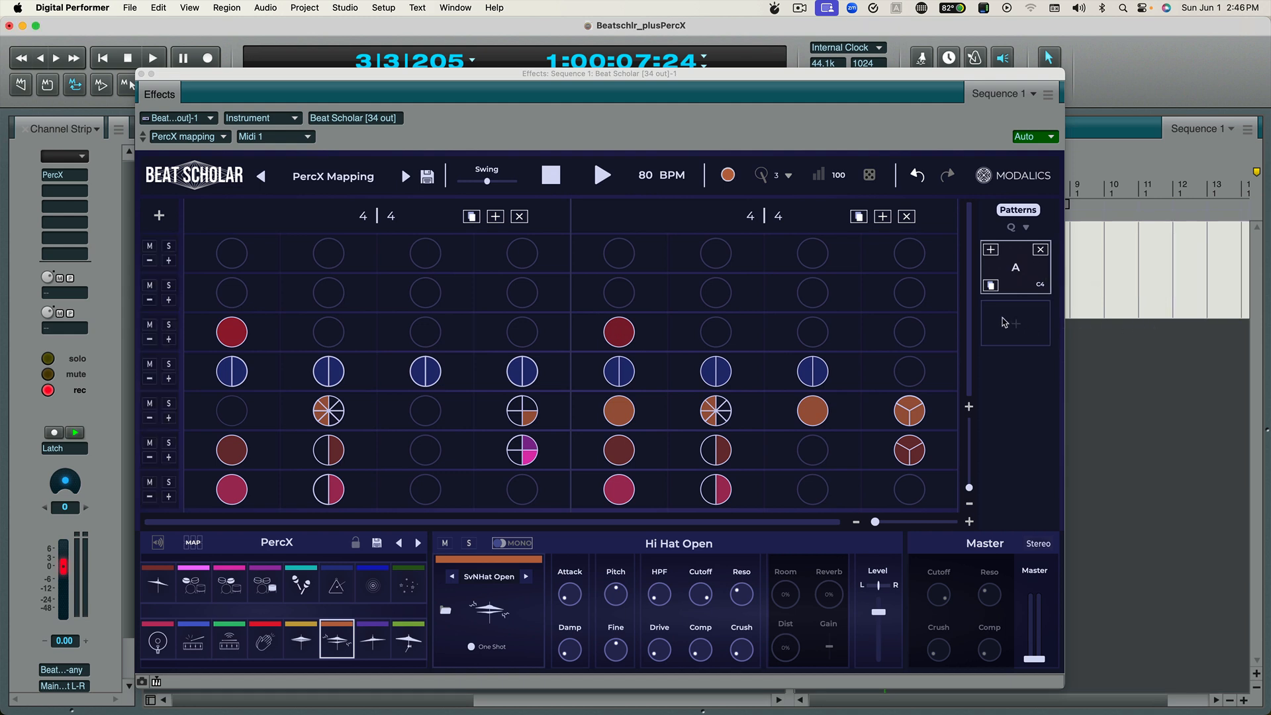